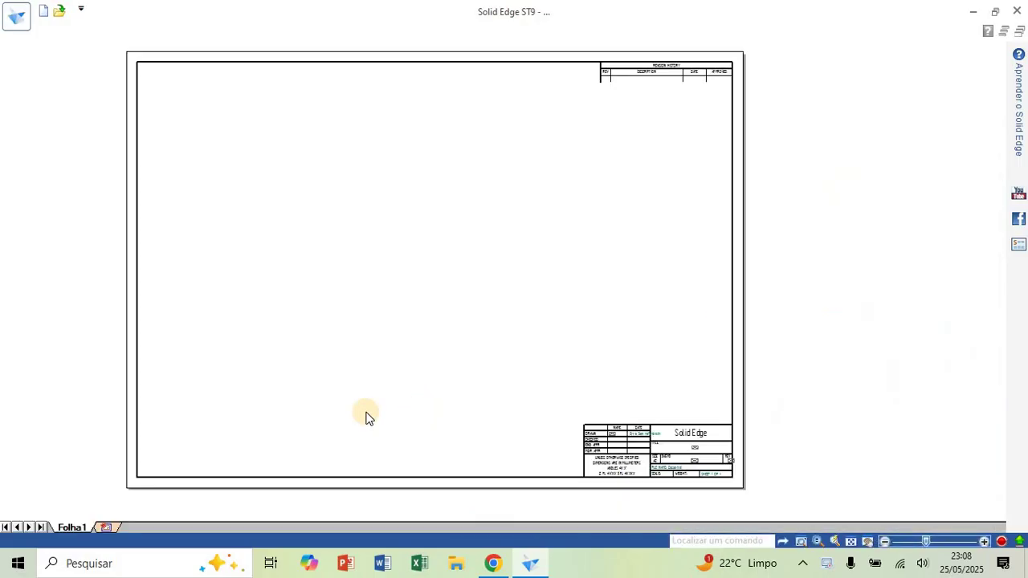
Set the drawing sheet's background to Folha-A3 and fit the sheet to the window
{"action": "left_click", "coordinate": [80, 528]}
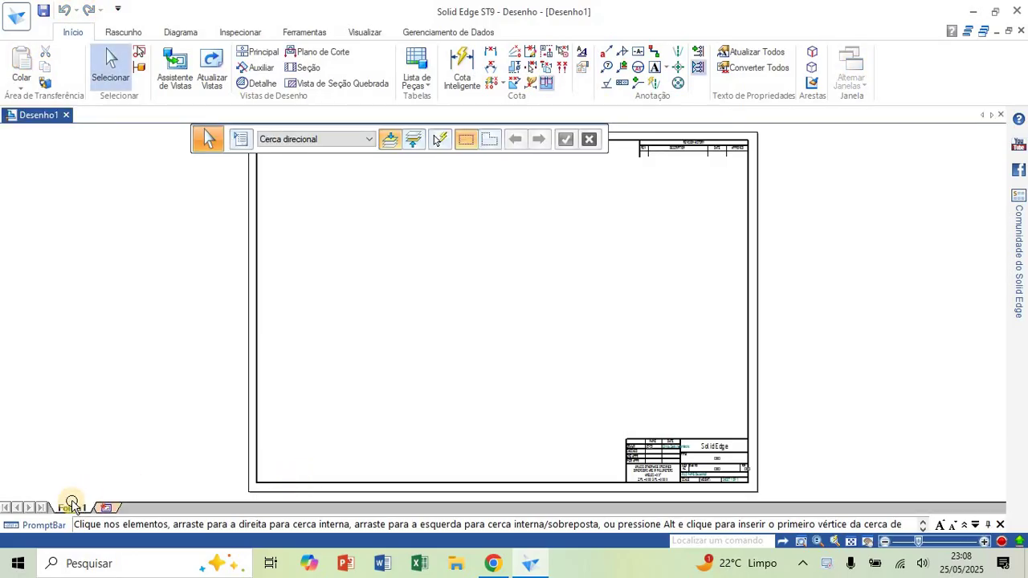
{"action": "right_click", "coordinate": [73, 508]}
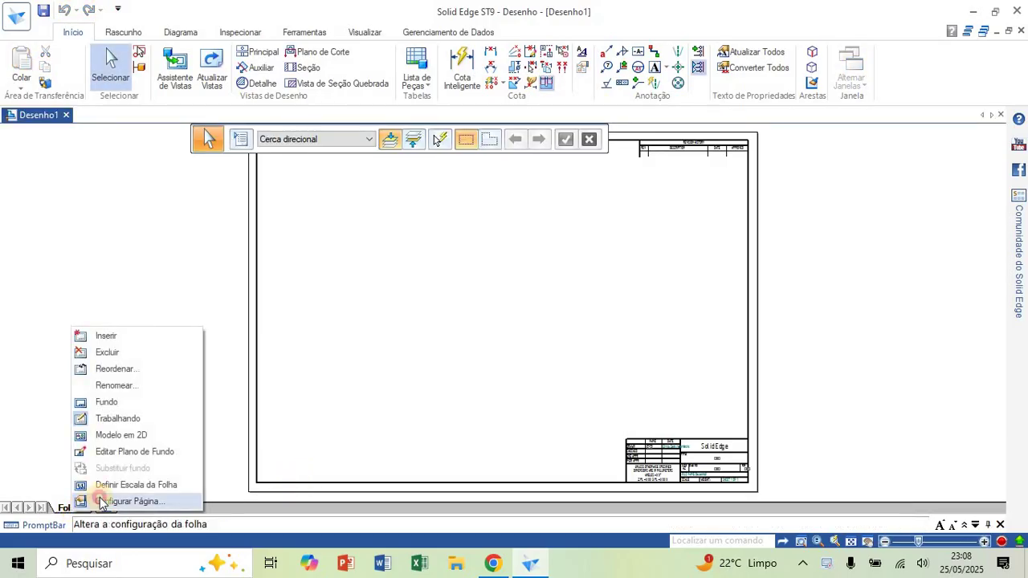
{"action": "left_click", "coordinate": [108, 500]}
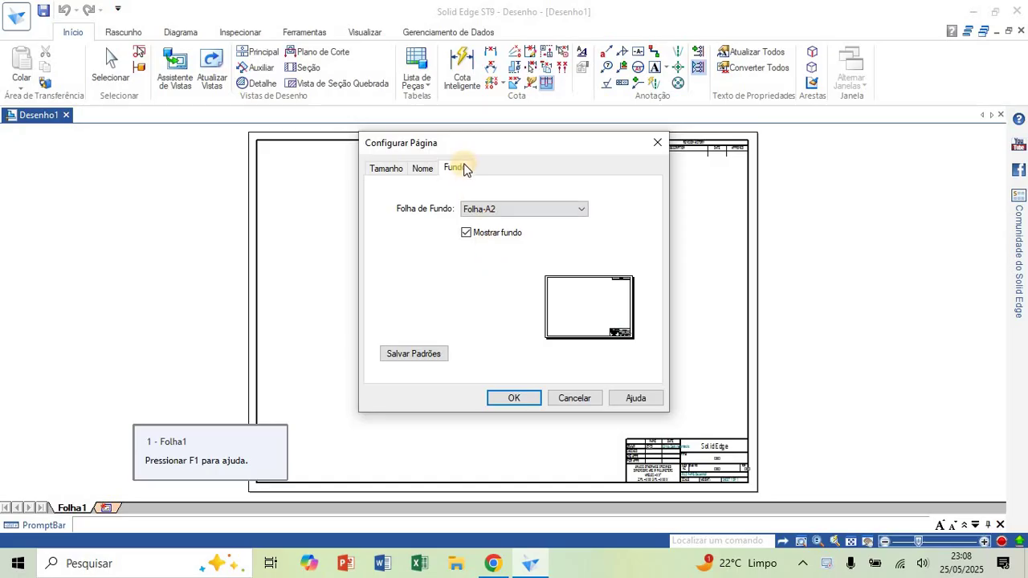
{"action": "left_click", "coordinate": [490, 209]}
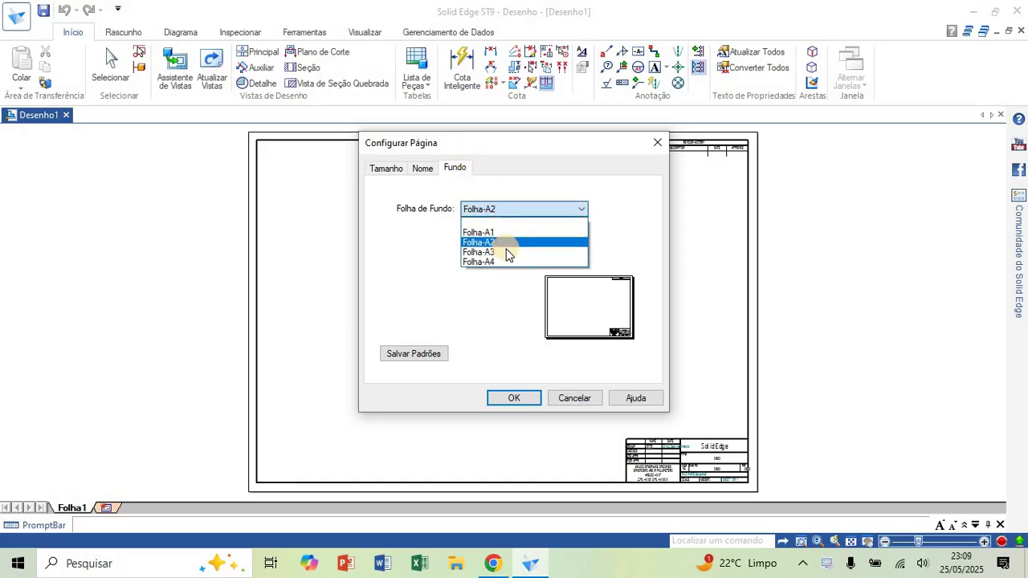
{"action": "left_click", "coordinate": [506, 253]}
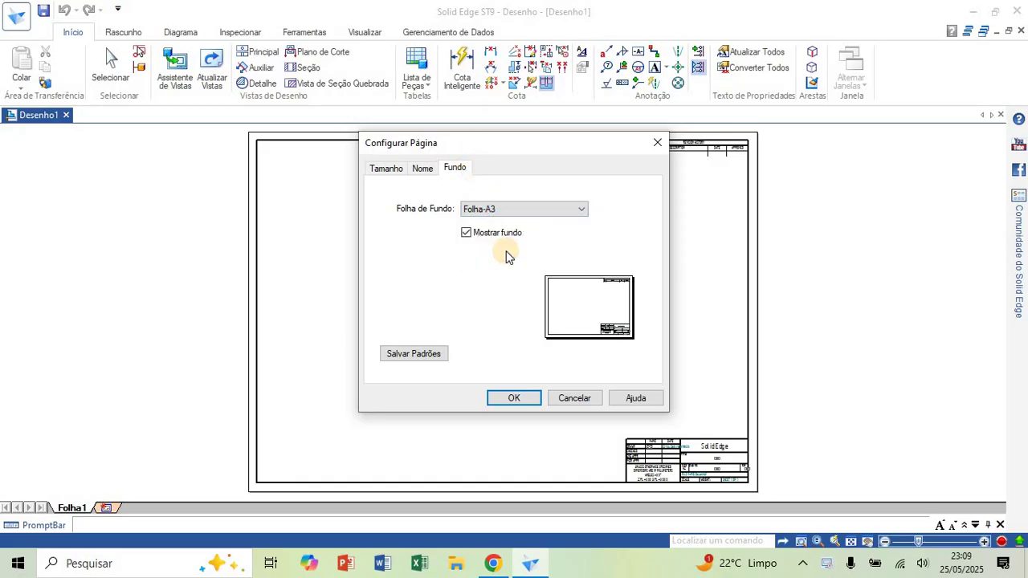
{"action": "left_click", "coordinate": [515, 397]}
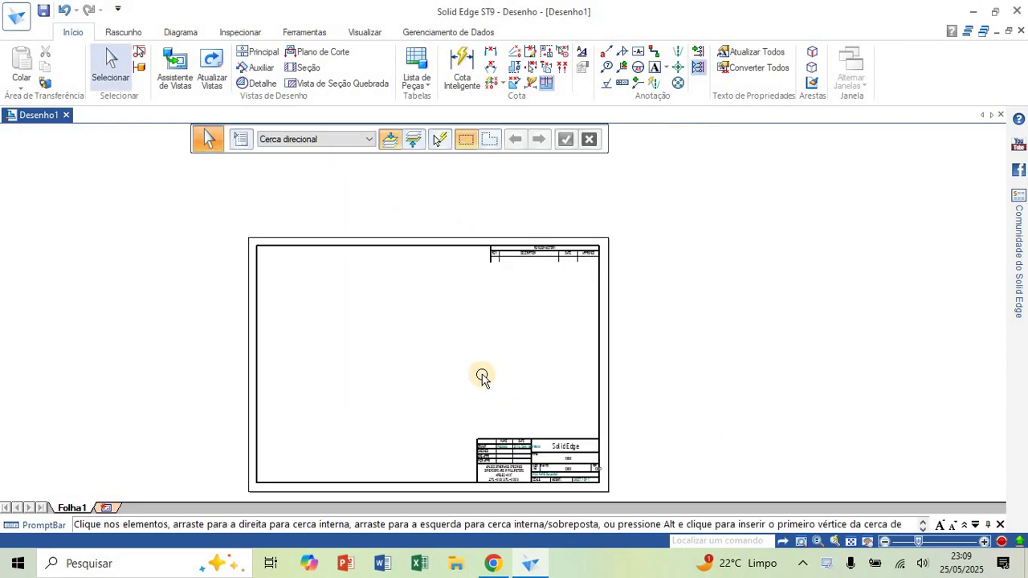
{"action": "left_click", "coordinate": [850, 541]}
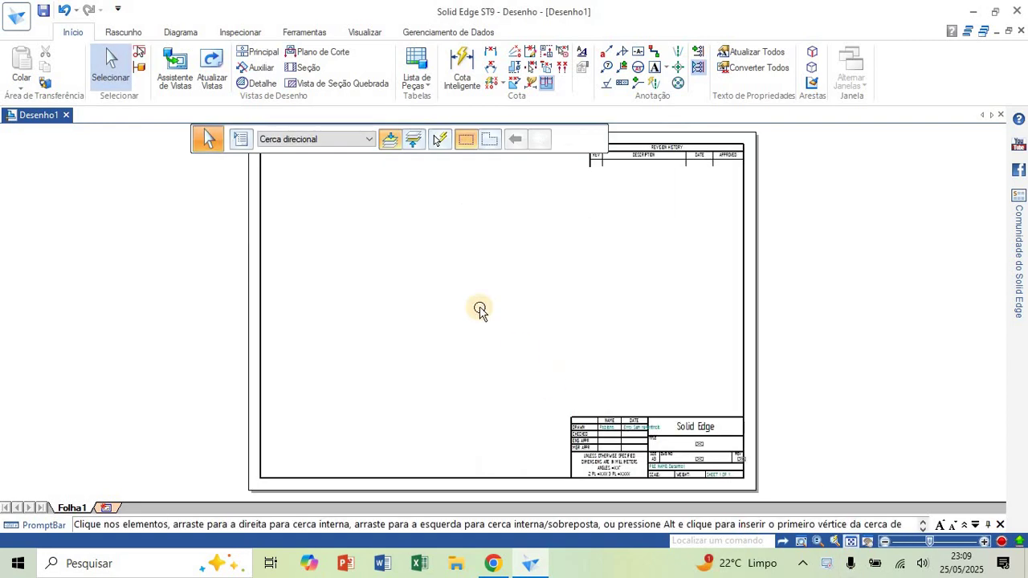
Start the drawing view wizard and load the Part document Roda from the Rolete 2025 folder
{"action": "left_click", "coordinate": [178, 78]}
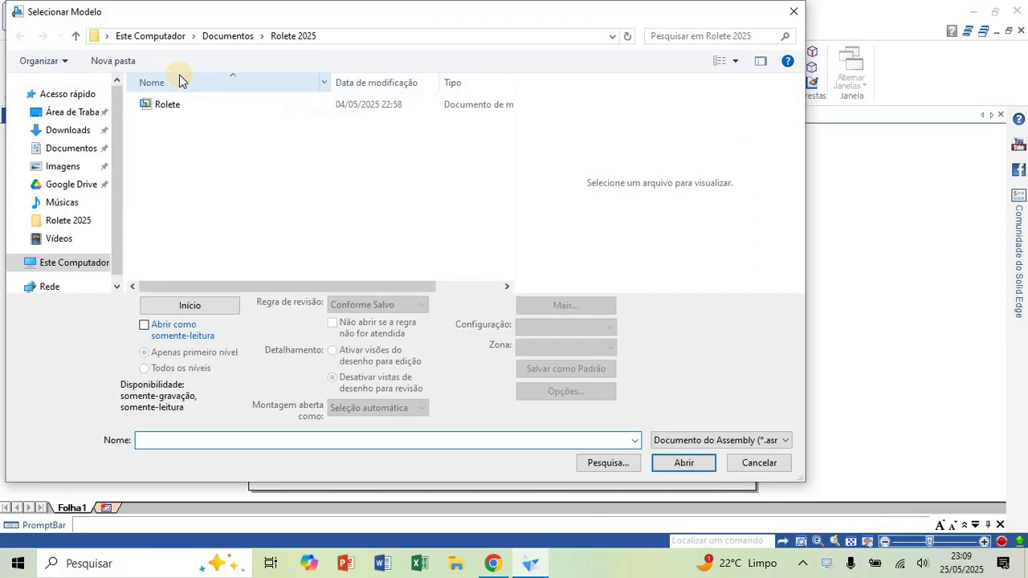
{"action": "left_click", "coordinate": [732, 440]}
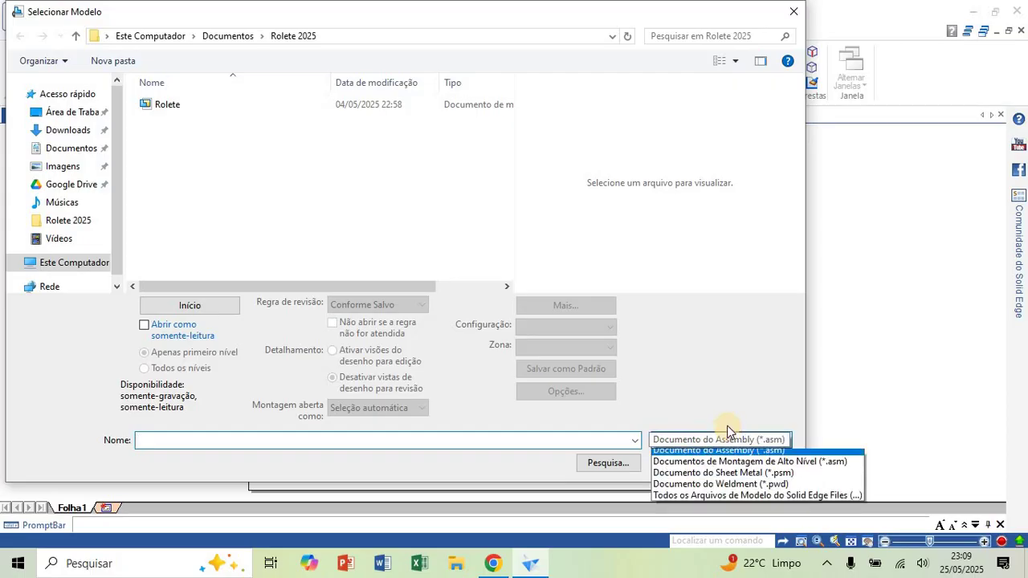
{"action": "left_click", "coordinate": [739, 455]}
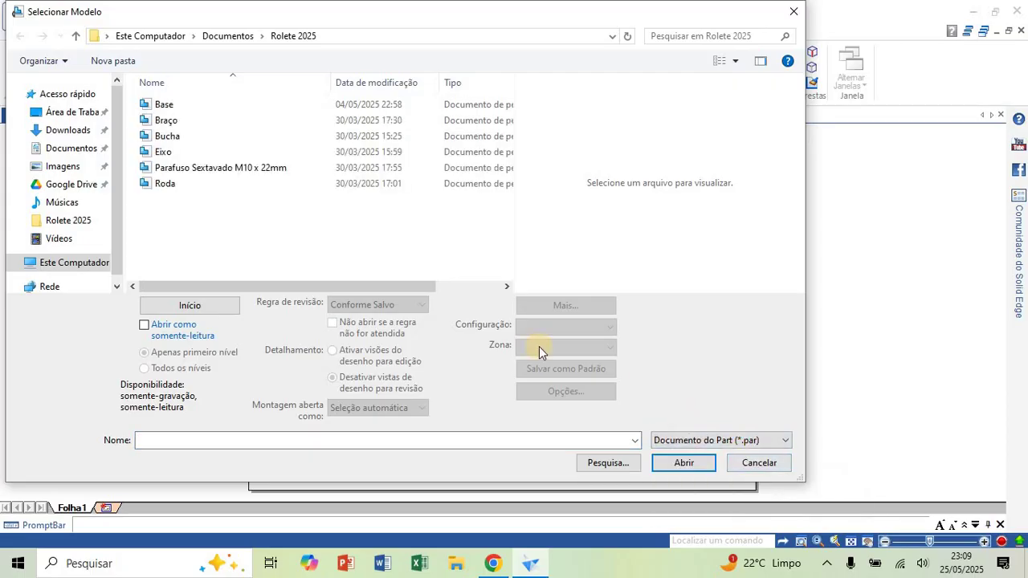
{"action": "left_click", "coordinate": [190, 184]}
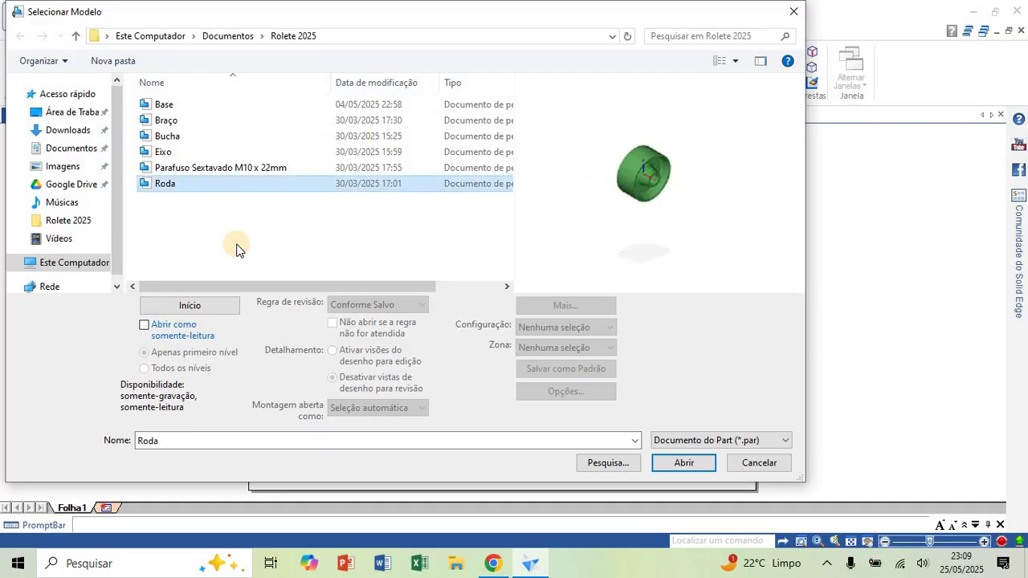
{"action": "left_click", "coordinate": [667, 459]}
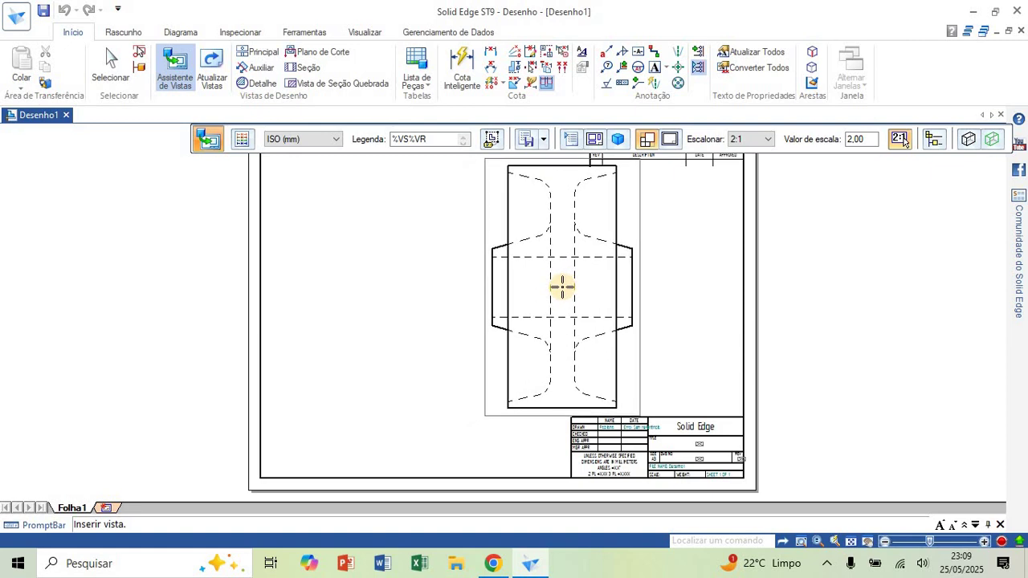
Place the wheel's side view at 1:1 scale with a circular view to its left and an isometric view at its lower right
{"action": "scroll", "coordinate": [562, 287], "scroll_direction": "down", "scroll_amount": 1}
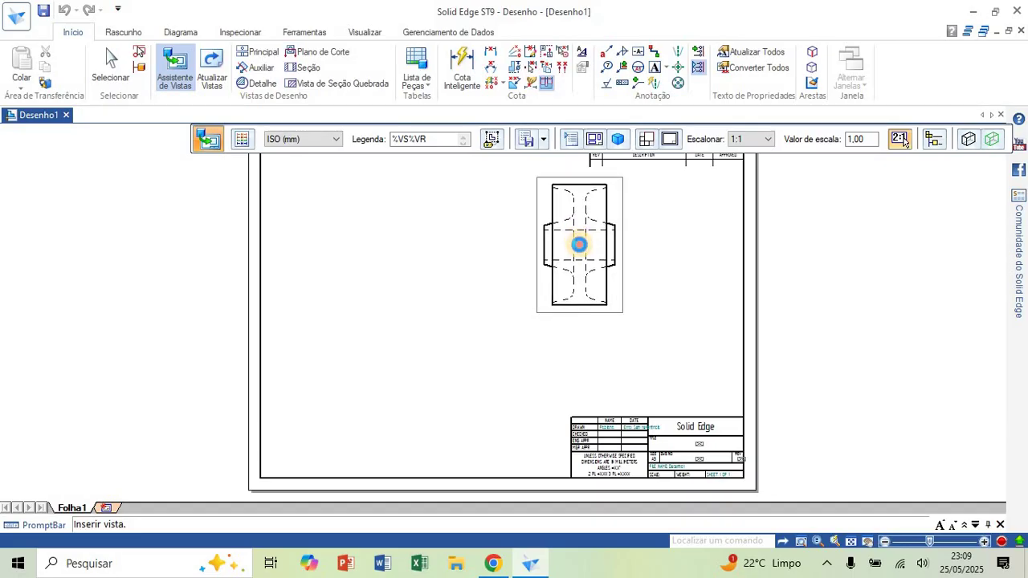
{"action": "left_click", "coordinate": [578, 244]}
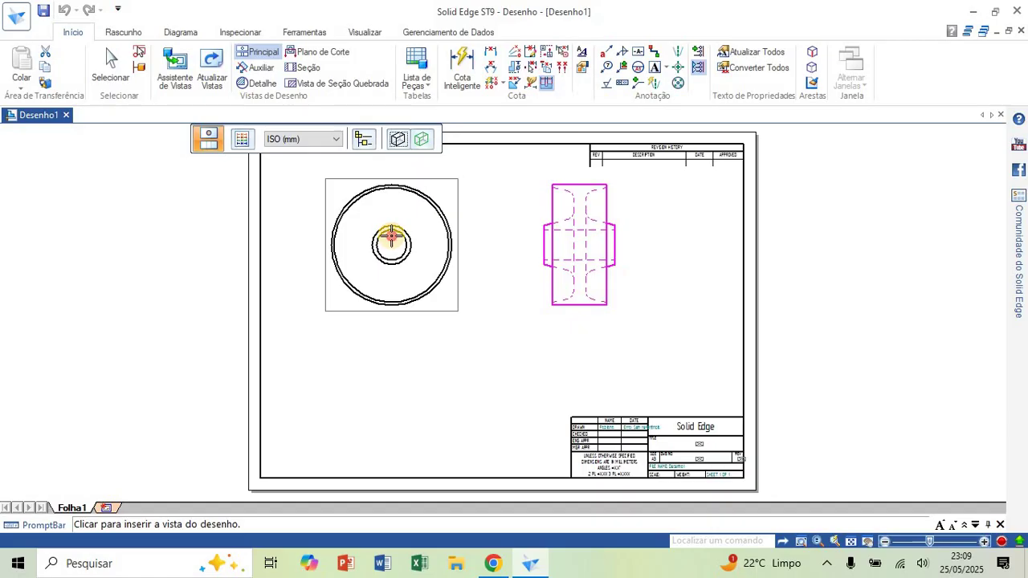
{"action": "left_click", "coordinate": [391, 241]}
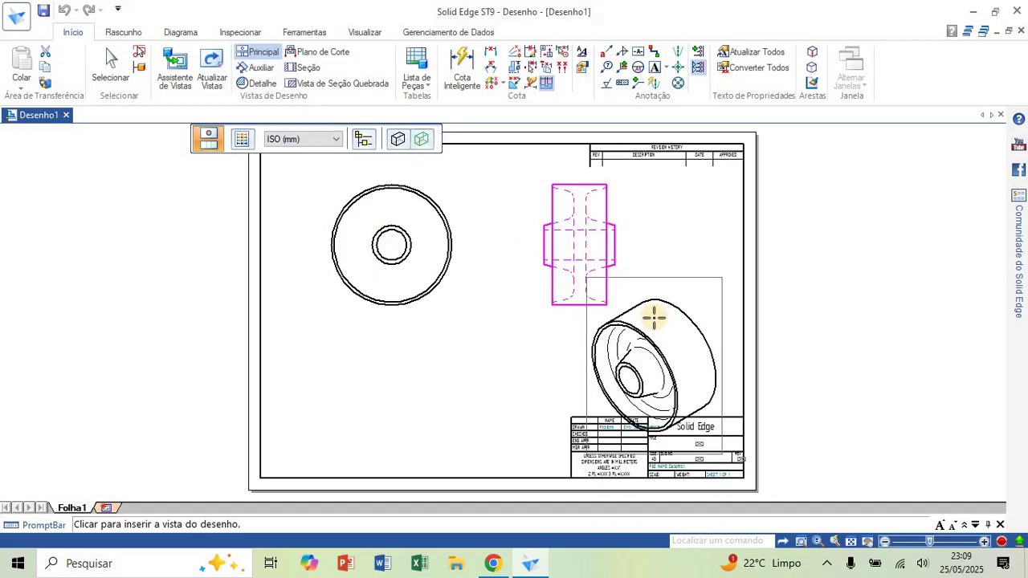
{"action": "left_click", "coordinate": [654, 317]}
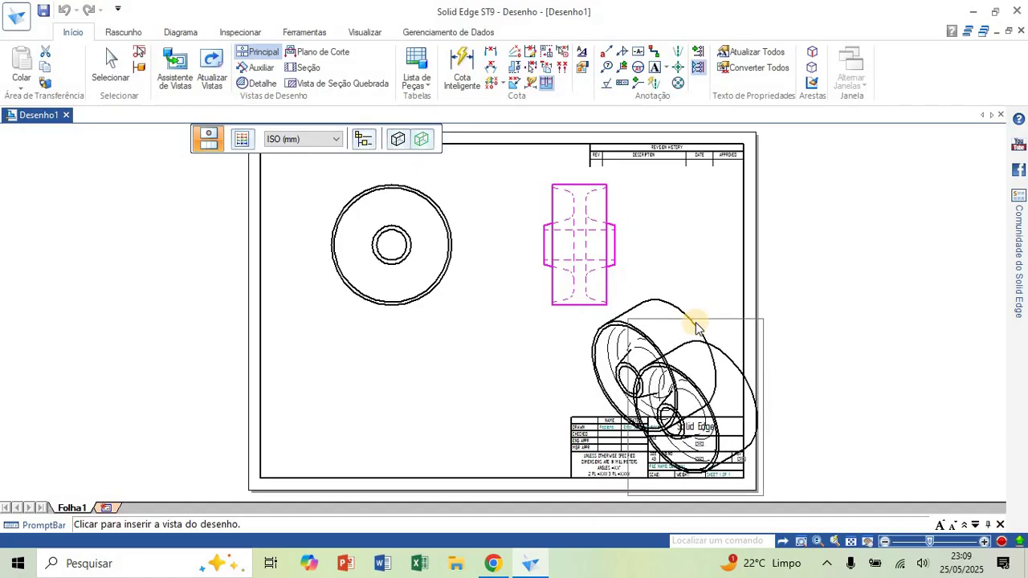
{"action": "key", "text": "Escape"}
Rearrange the views: shift the circular and side views left on the sheet and move the isometric view up clear of the title block
{"action": "left_click", "coordinate": [544, 312]}
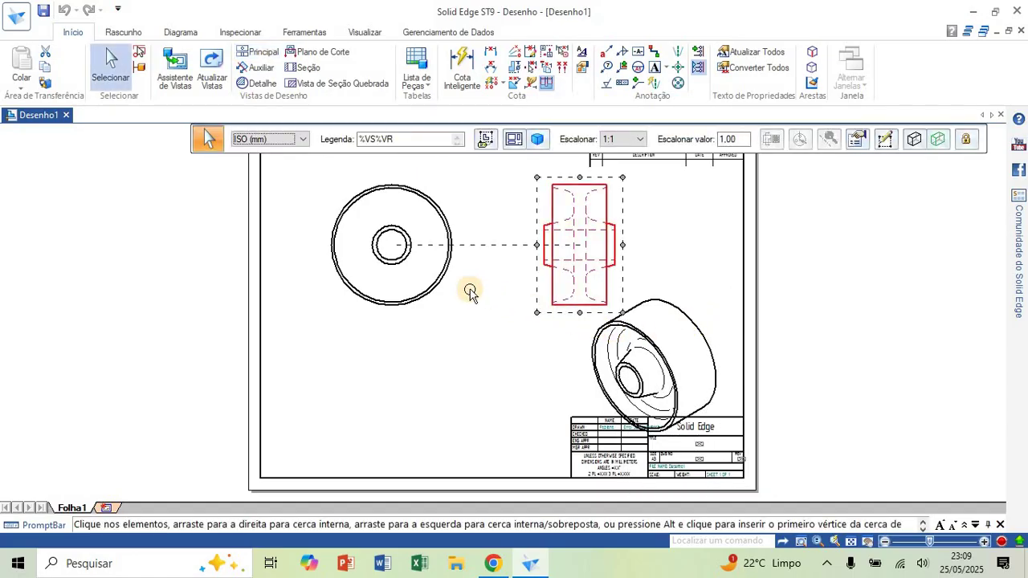
{"action": "left_click", "coordinate": [447, 299]}
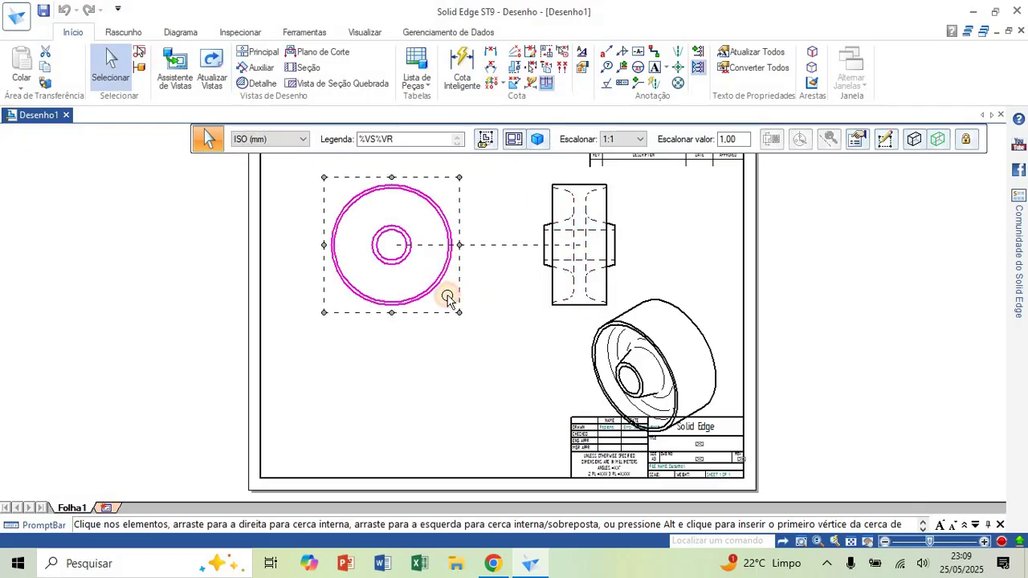
{"action": "left_click_drag", "start_coordinate": [447, 299], "coordinate": [417, 301]}
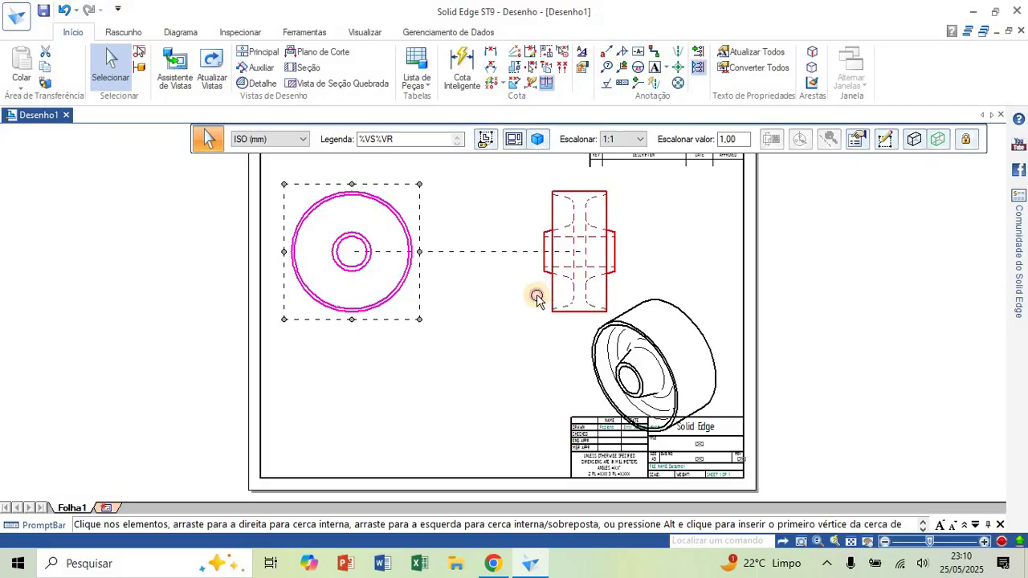
{"action": "left_click_drag", "start_coordinate": [535, 294], "coordinate": [486, 292]}
{"action": "left_click", "coordinate": [610, 330]}
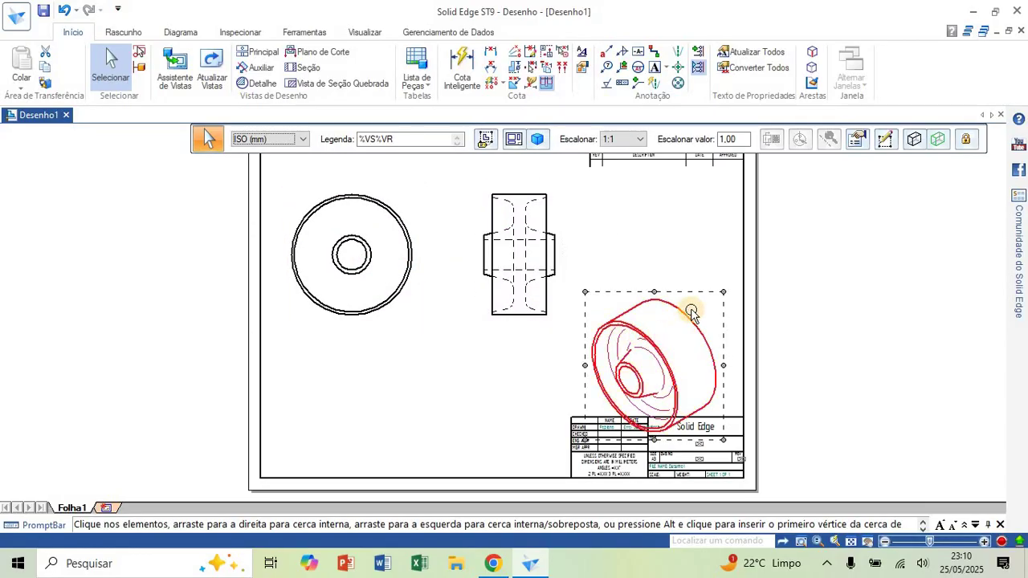
{"action": "left_click_drag", "start_coordinate": [694, 299], "coordinate": [717, 273]}
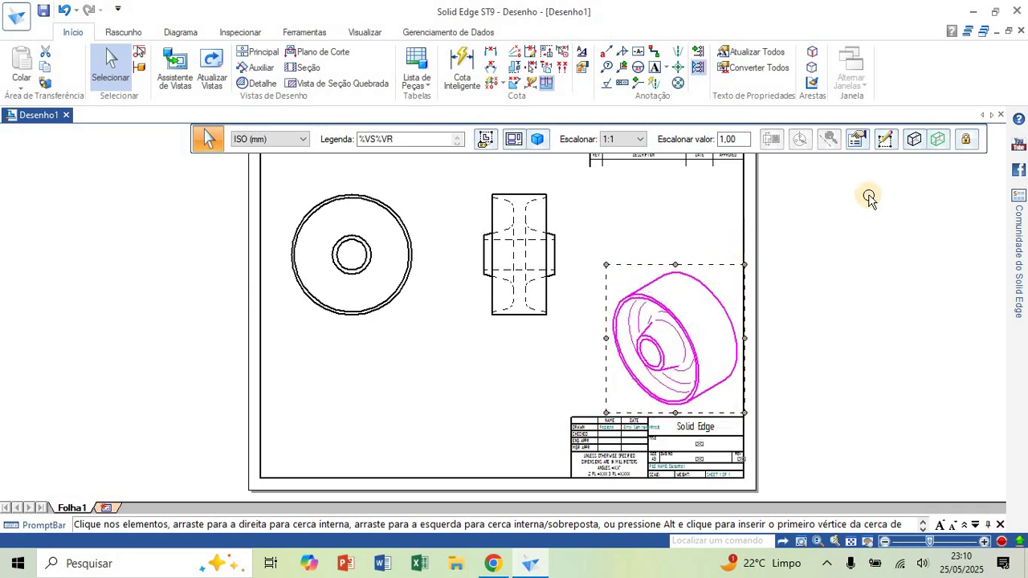
Set the isometric view's shading to Sombreado com Arestas and update the drawing views
{"action": "left_click", "coordinate": [919, 149]}
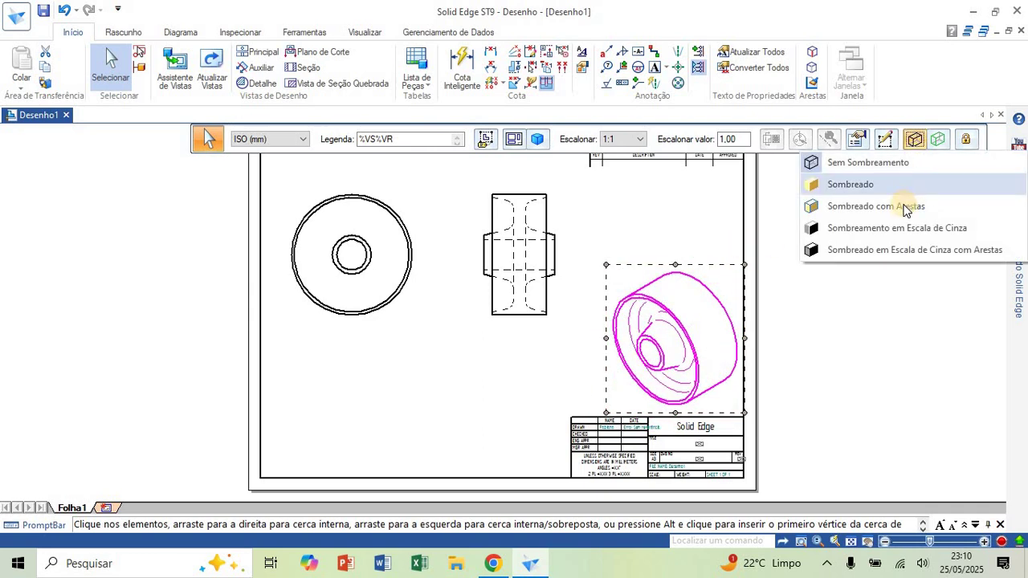
{"action": "left_click", "coordinate": [840, 205]}
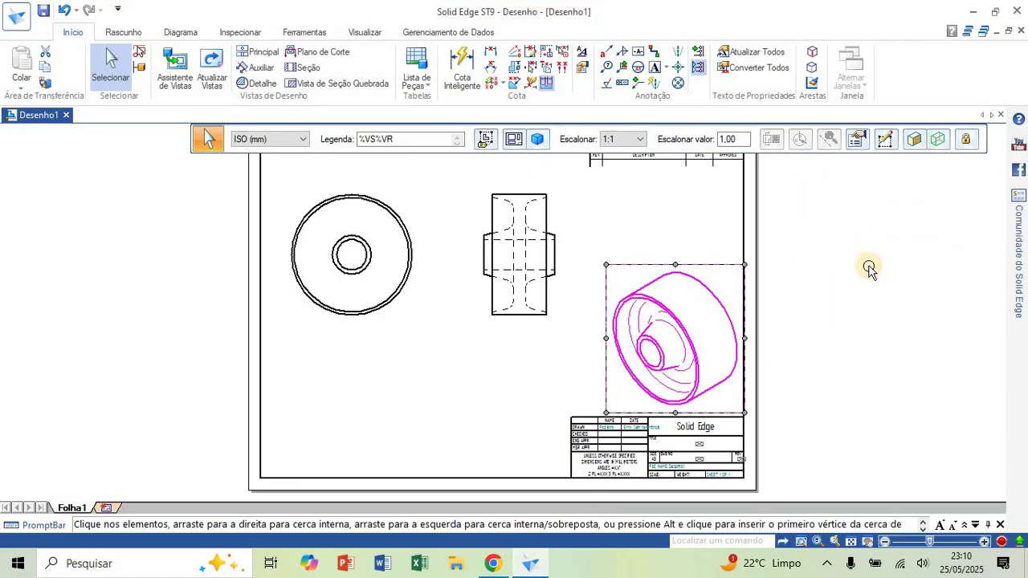
{"action": "left_click", "coordinate": [212, 72]}
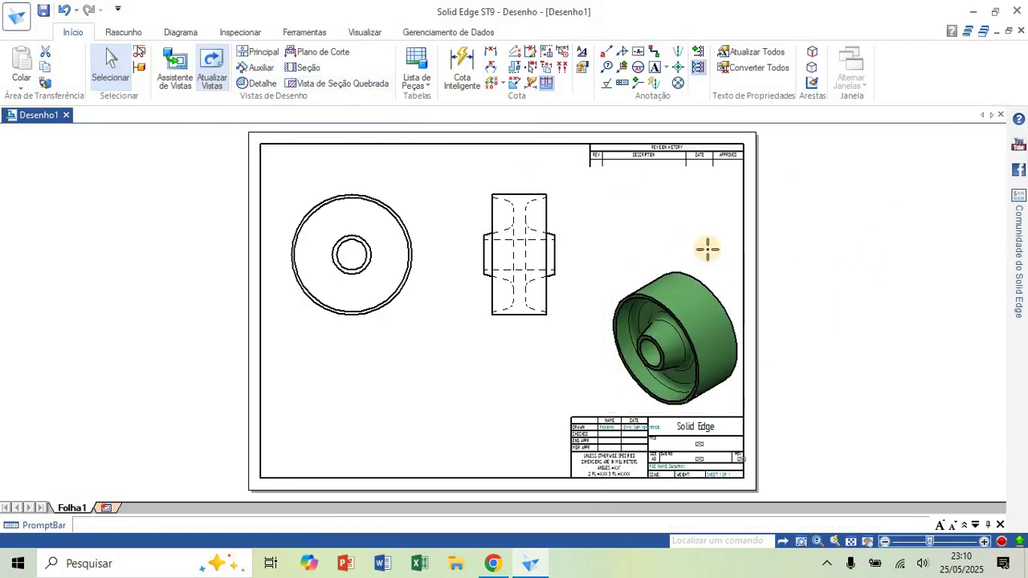
{"action": "left_click", "coordinate": [651, 295]}
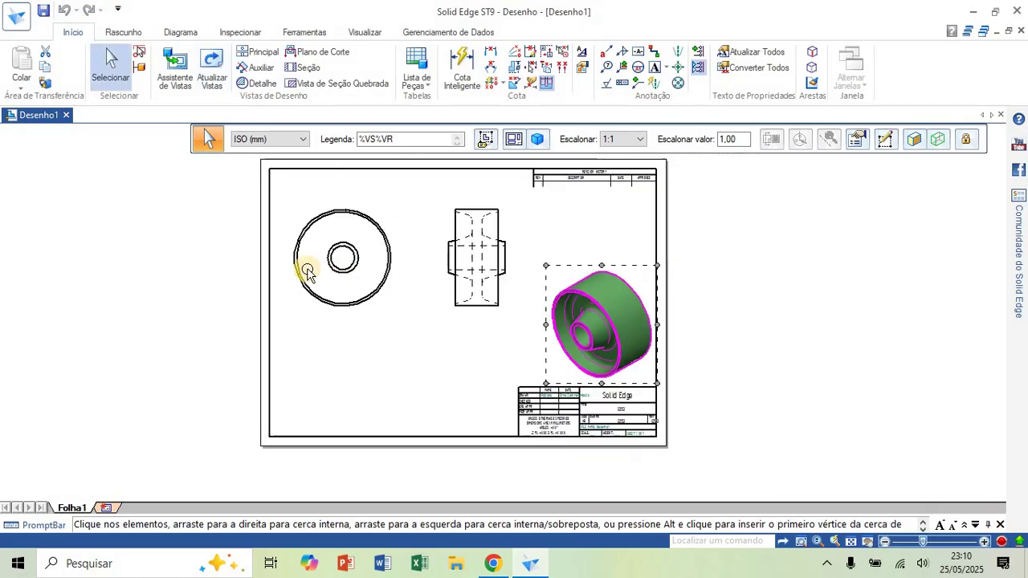
{"action": "scroll", "coordinate": [284, 265], "scroll_direction": "up", "scroll_amount": 2}
{"action": "scroll", "coordinate": [371, 344], "scroll_direction": "down", "scroll_amount": 2}
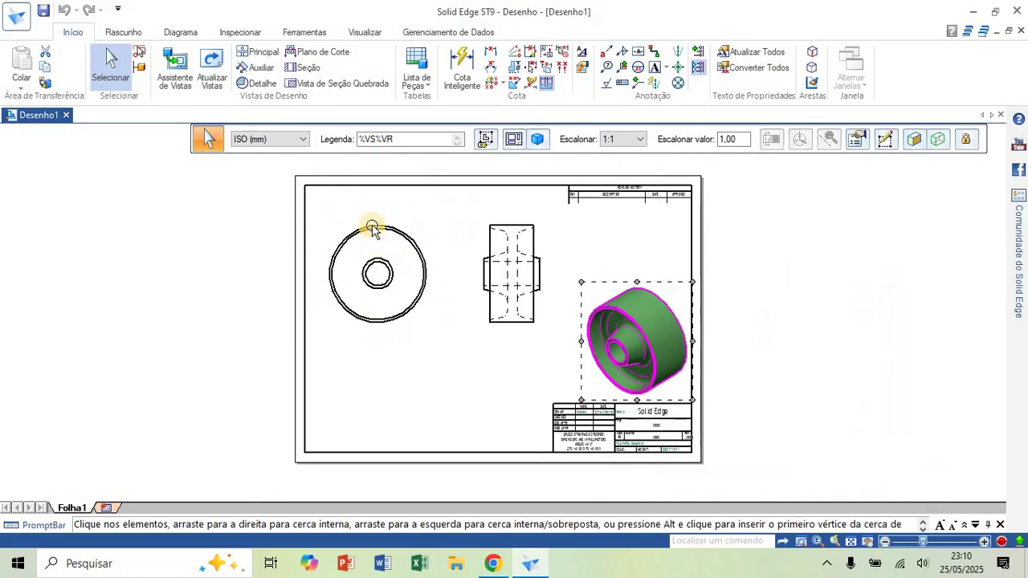
{"action": "scroll", "coordinate": [371, 225], "scroll_direction": "up", "scroll_amount": 2}
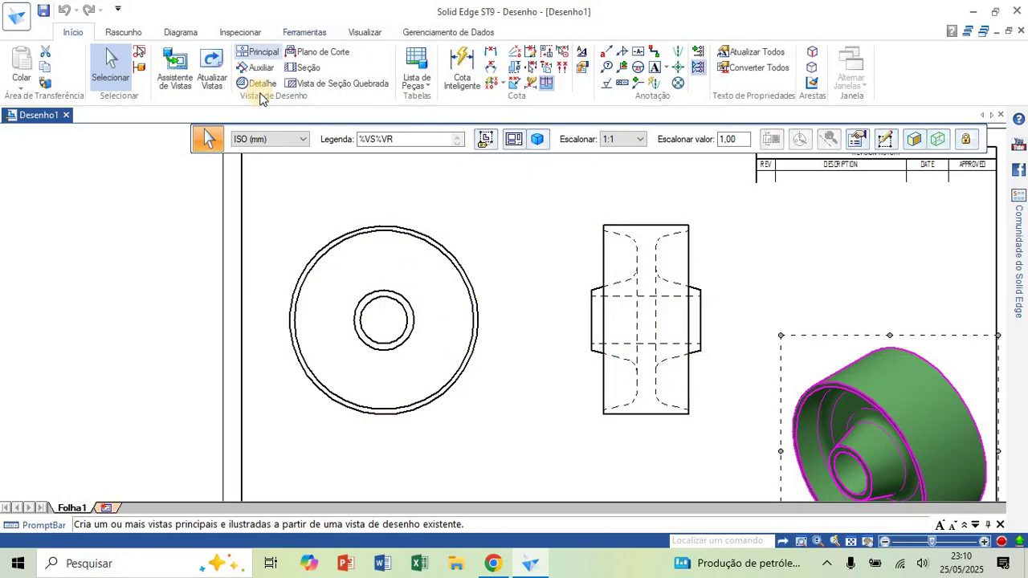
{"action": "left_click", "coordinate": [273, 53]}
{"action": "left_click", "coordinate": [273, 69]}
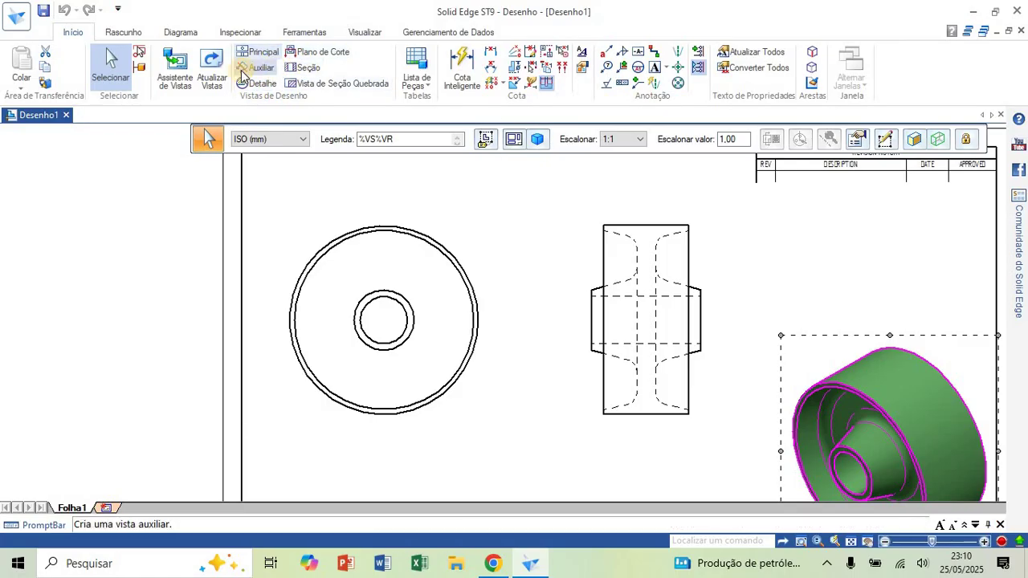
{"action": "left_click", "coordinate": [247, 55]}
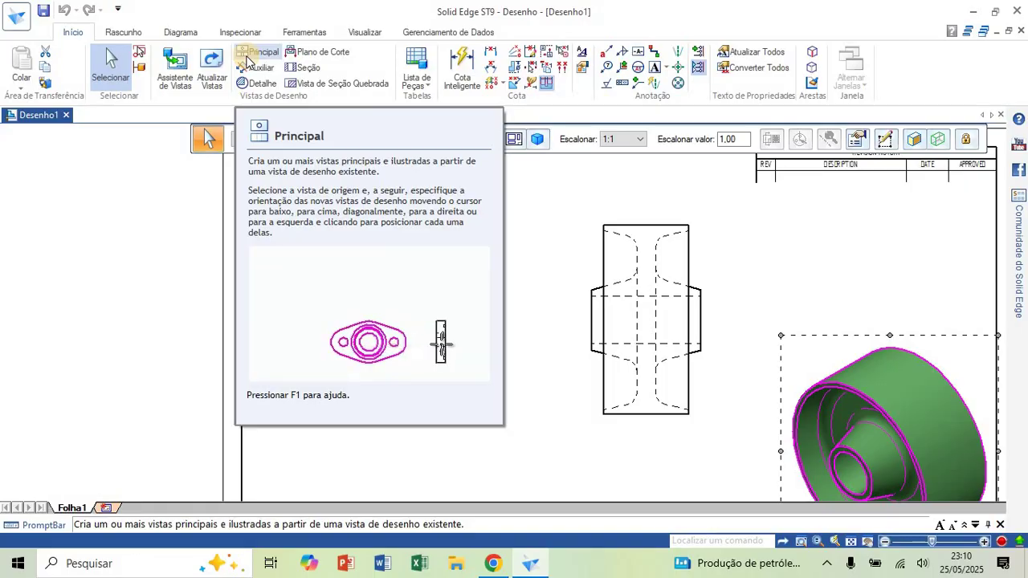
{"action": "left_click", "coordinate": [249, 56]}
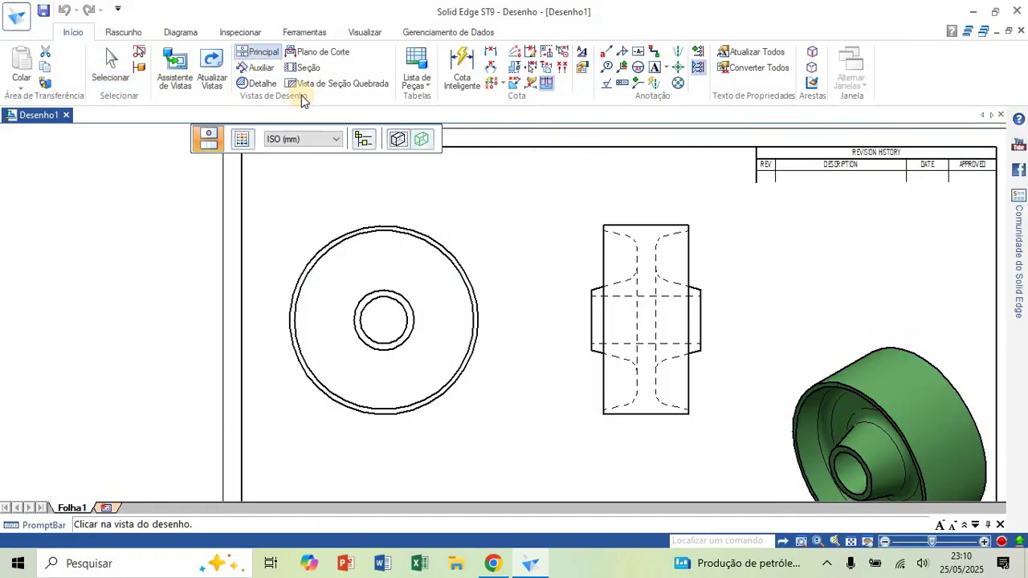
{"action": "scroll", "coordinate": [376, 205], "scroll_direction": "down", "scroll_amount": 2}
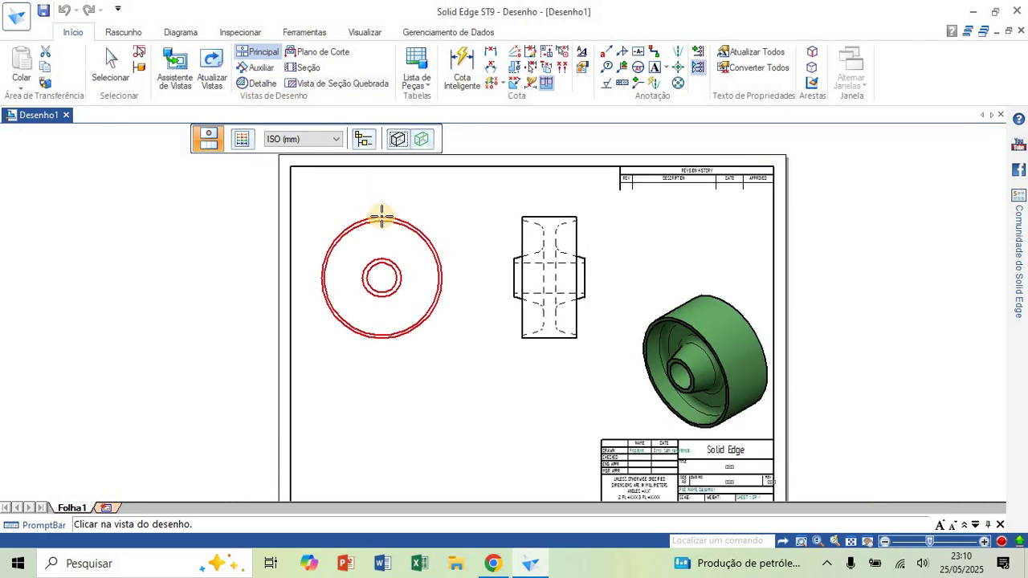
{"action": "left_click", "coordinate": [382, 215]}
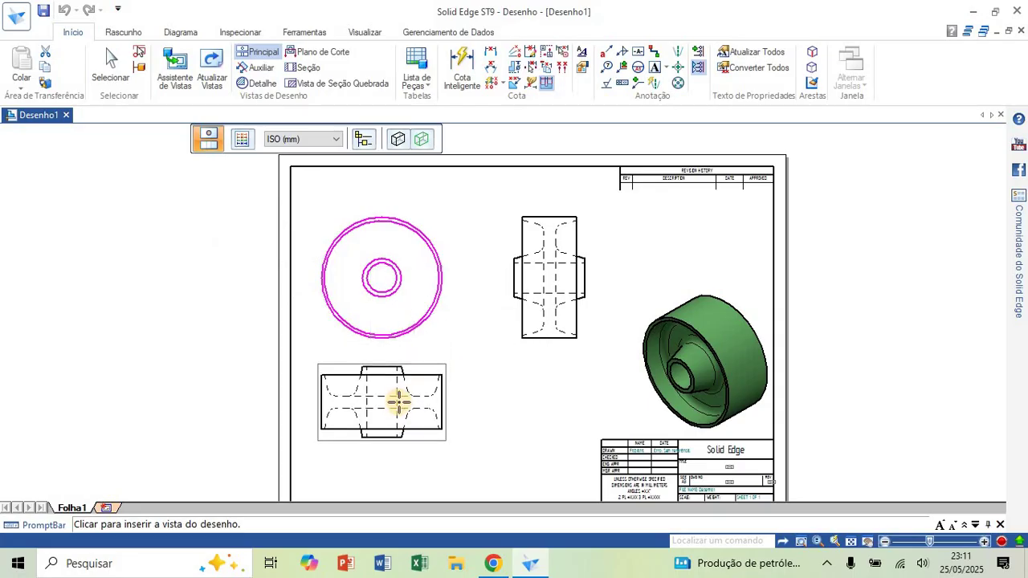
{"action": "key", "text": "Escape"}
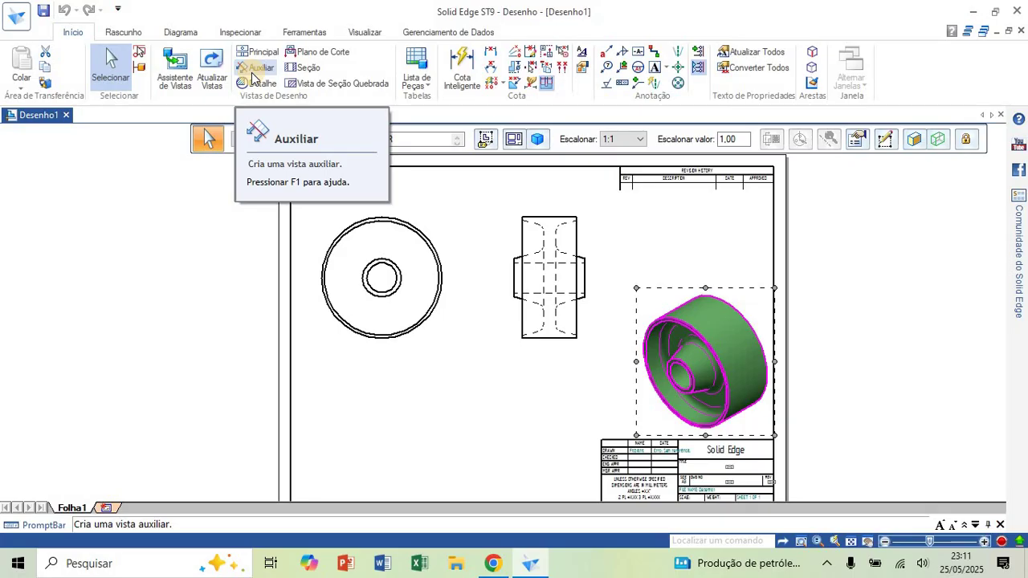
Start a detail view by drawing a circular boundary centred on the hub's lower-right corner in the wheel's side view
{"action": "left_click", "coordinate": [878, 307]}
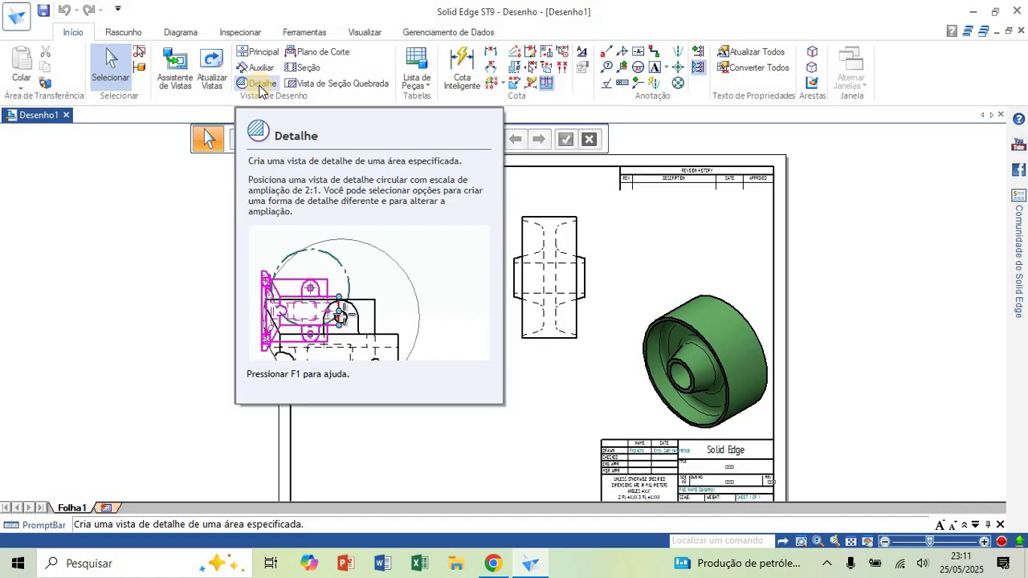
{"action": "left_click", "coordinate": [259, 85]}
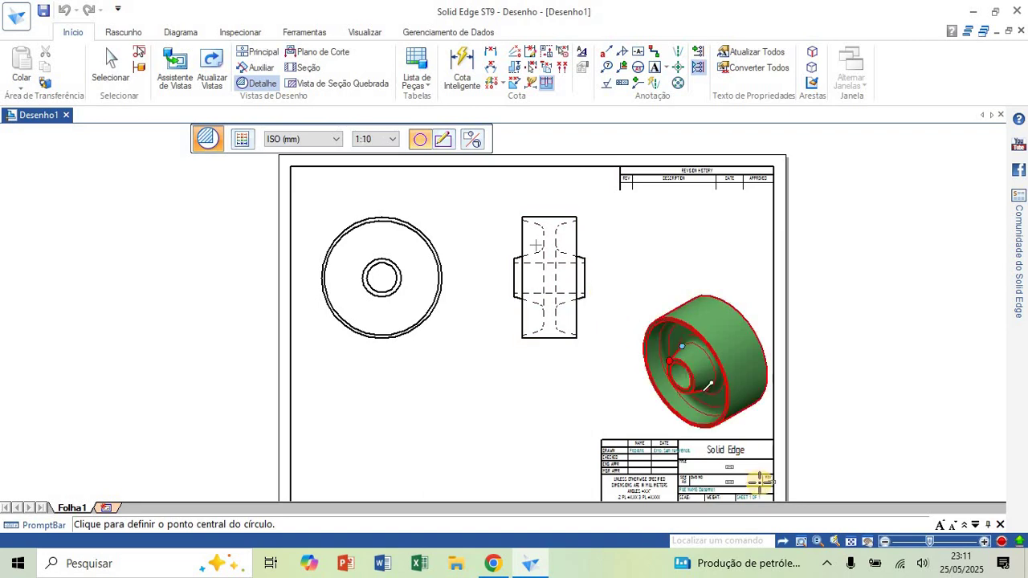
{"action": "left_click", "coordinate": [867, 542]}
{"action": "left_click_drag", "start_coordinate": [619, 360], "coordinate": [562, 298]}
{"action": "scroll", "coordinate": [565, 300], "scroll_direction": "up", "scroll_amount": 2}
{"action": "scroll", "coordinate": [565, 299], "scroll_direction": "up", "scroll_amount": 2}
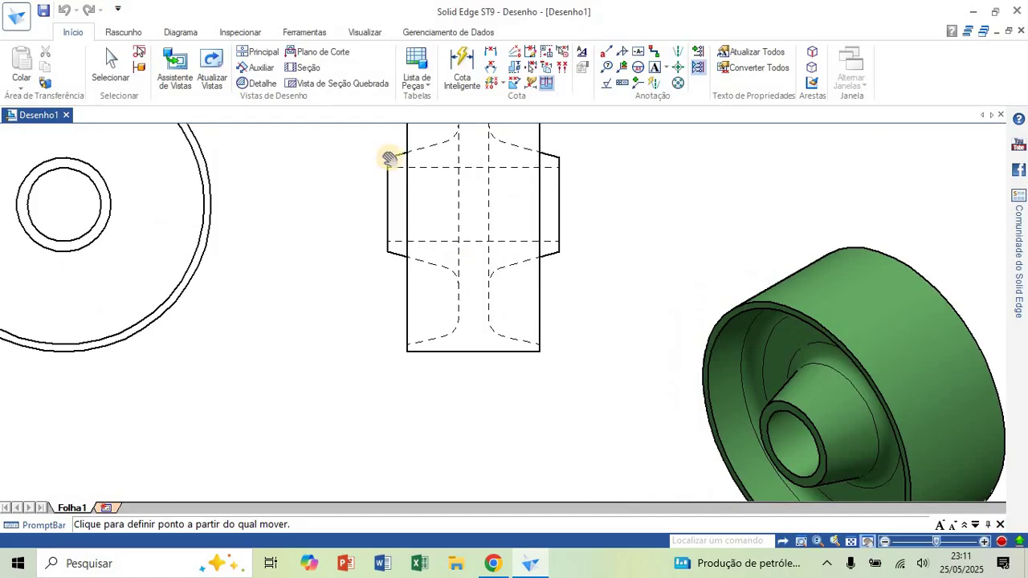
{"action": "left_click", "coordinate": [261, 85]}
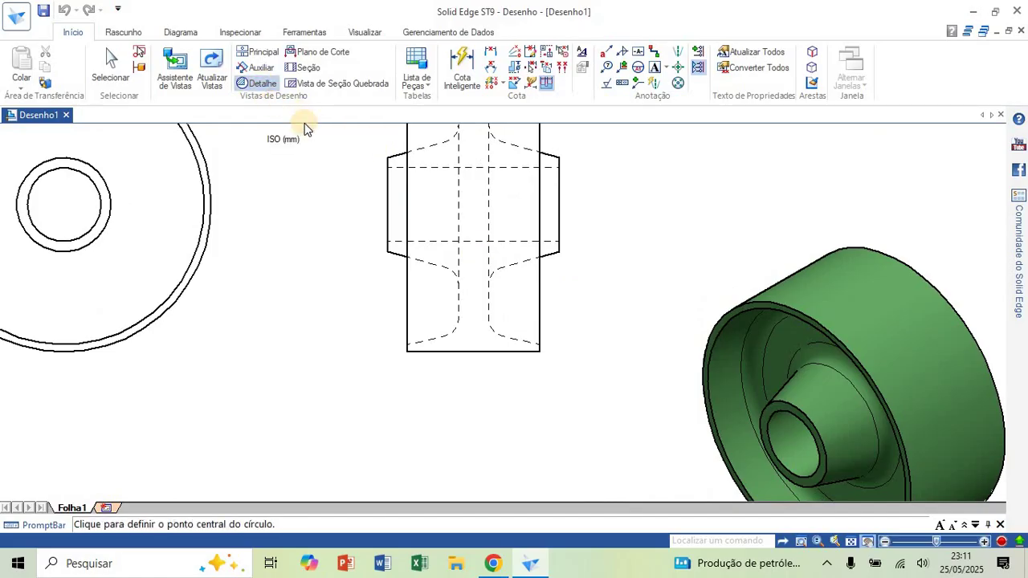
{"action": "left_click", "coordinate": [560, 252]}
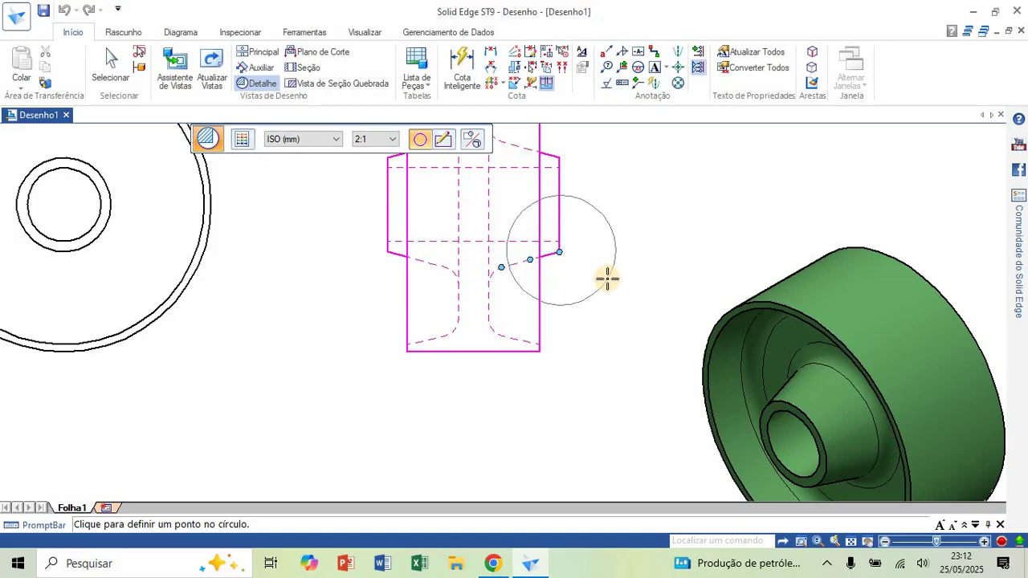
{"action": "left_click", "coordinate": [606, 278]}
Set the detail view's scale to 2:1 and place it below and between the circular and side views
{"action": "key", "text": "Down"}
{"action": "key", "text": "Down"}
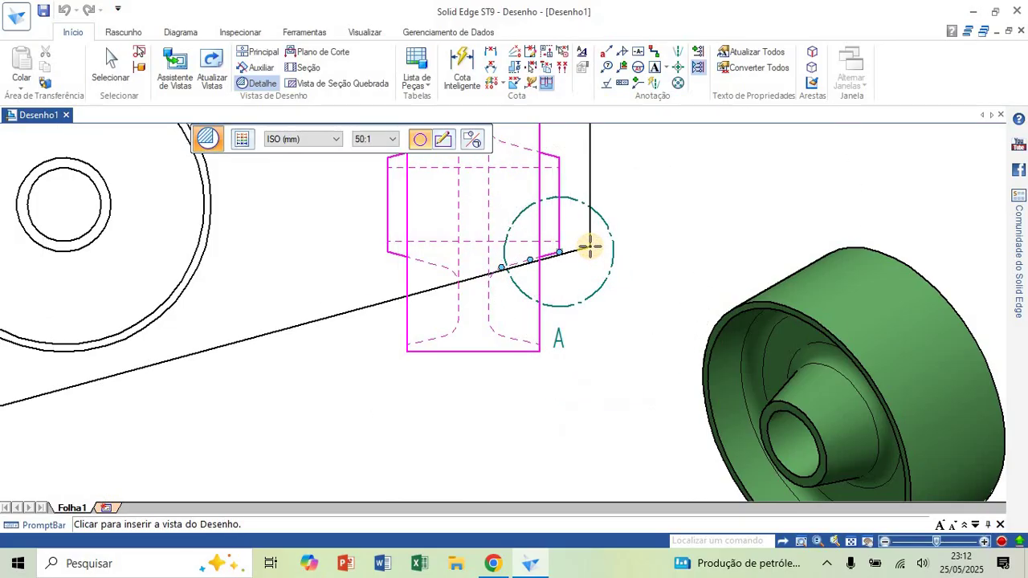
{"action": "key", "text": "Up"}
{"action": "key", "text": "Up"}
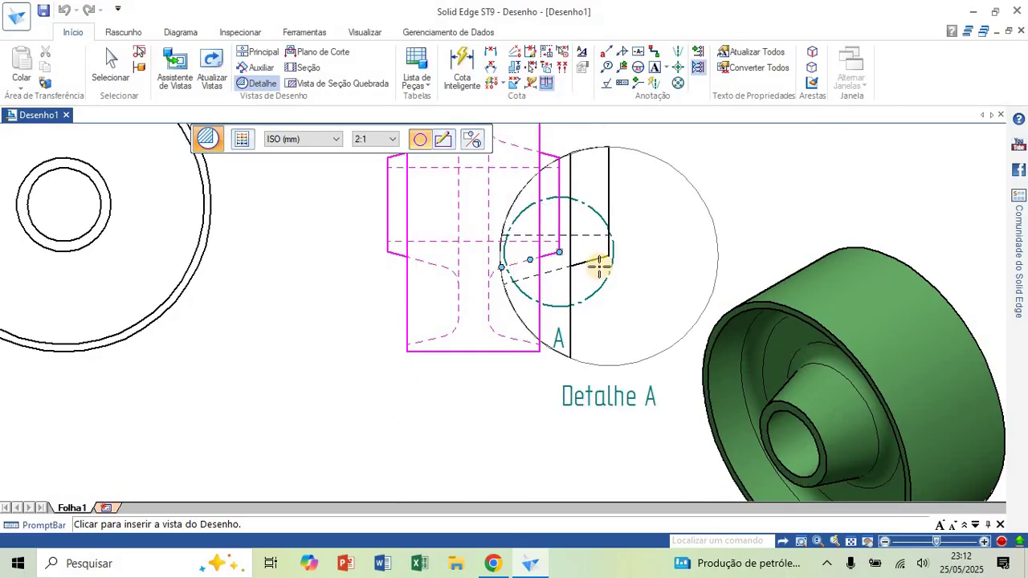
{"action": "middle_click_drag", "start_coordinate": [592, 262], "coordinate": [585, 149]}
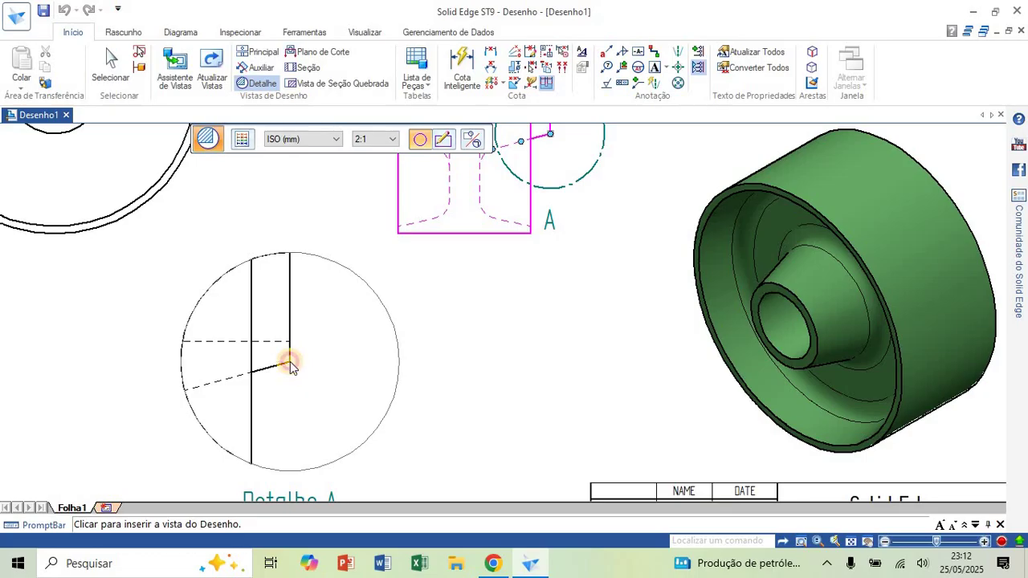
{"action": "left_click", "coordinate": [291, 366]}
{"action": "scroll", "coordinate": [458, 330], "scroll_direction": "down", "scroll_amount": 3}
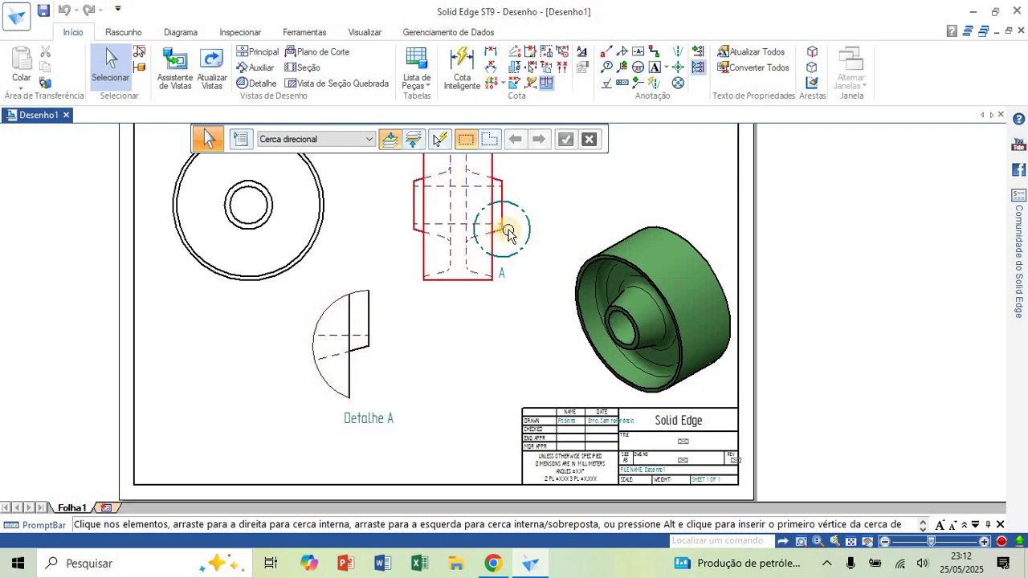
{"action": "scroll", "coordinate": [346, 337], "scroll_direction": "up", "scroll_amount": 2}
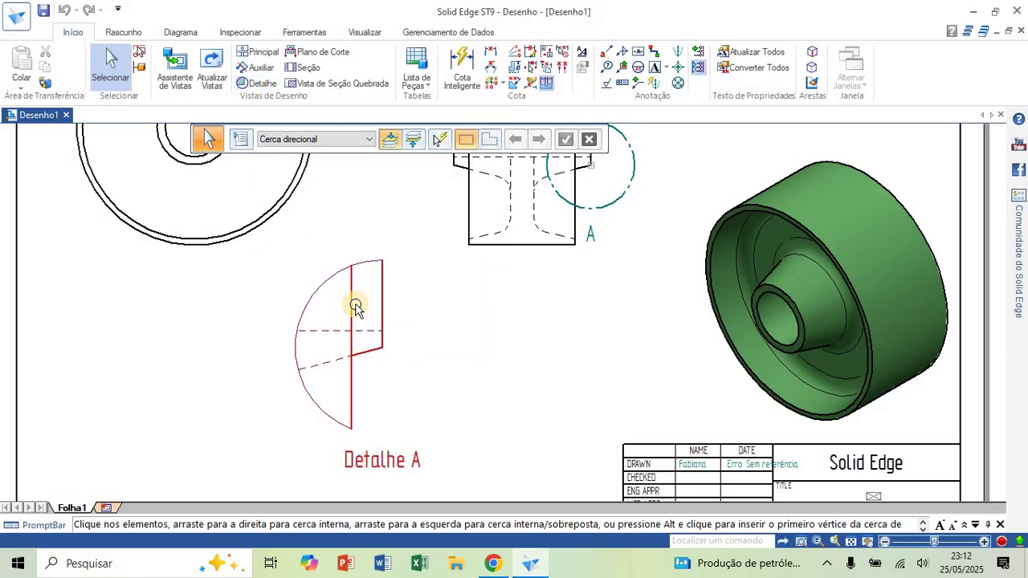
{"action": "scroll", "coordinate": [379, 363], "scroll_direction": "down", "scroll_amount": 3}
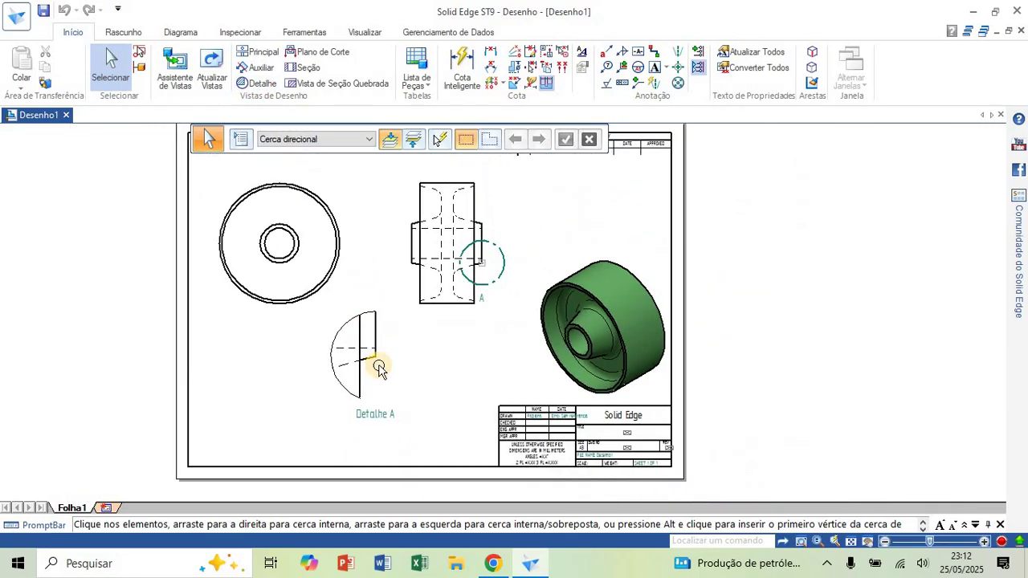
{"action": "scroll", "coordinate": [514, 410], "scroll_direction": "down", "scroll_amount": 3}
{"action": "scroll", "coordinate": [390, 333], "scroll_direction": "up", "scroll_amount": 3}
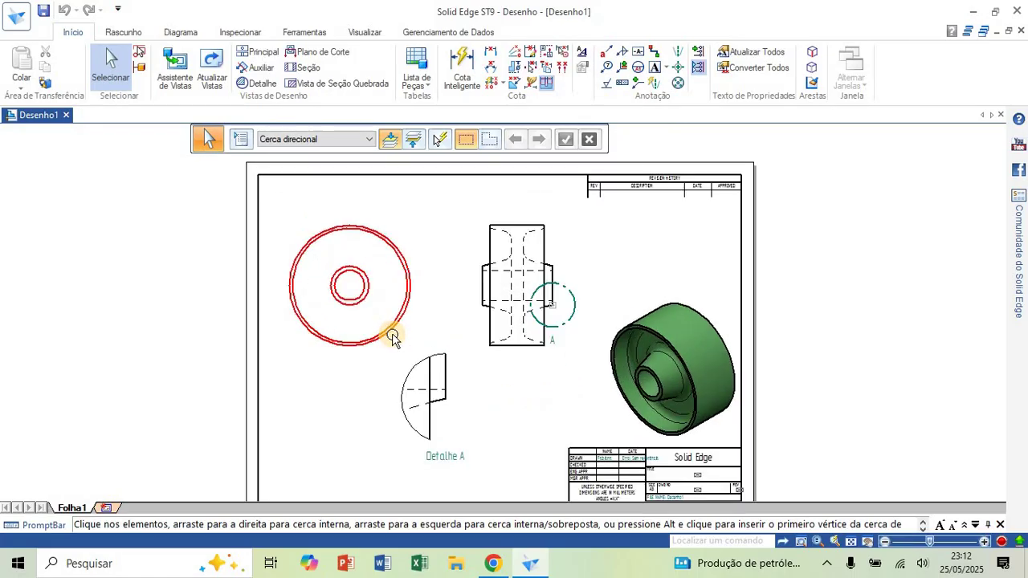
{"action": "scroll", "coordinate": [393, 337], "scroll_direction": "up", "scroll_amount": 1}
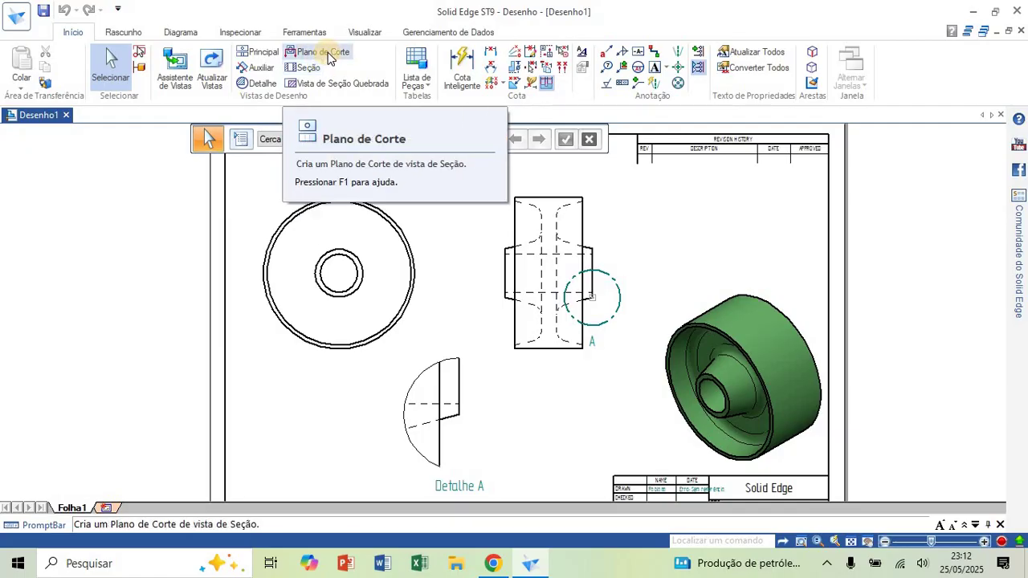
Create a vertical cutting plane through the centre of the circular view, with its viewing direction towards the left
{"action": "left_click", "coordinate": [325, 53]}
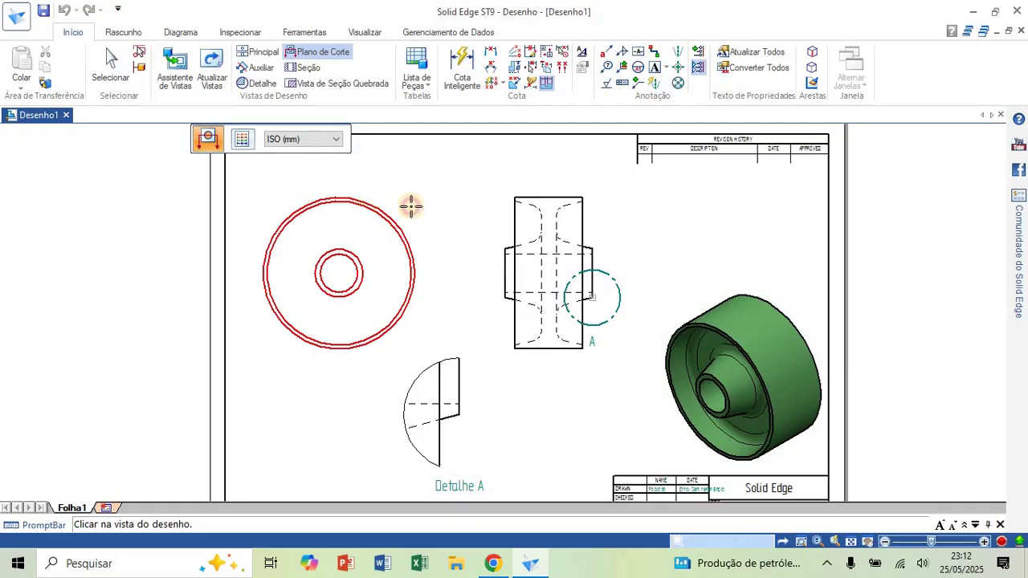
{"action": "key", "text": "Escape"}
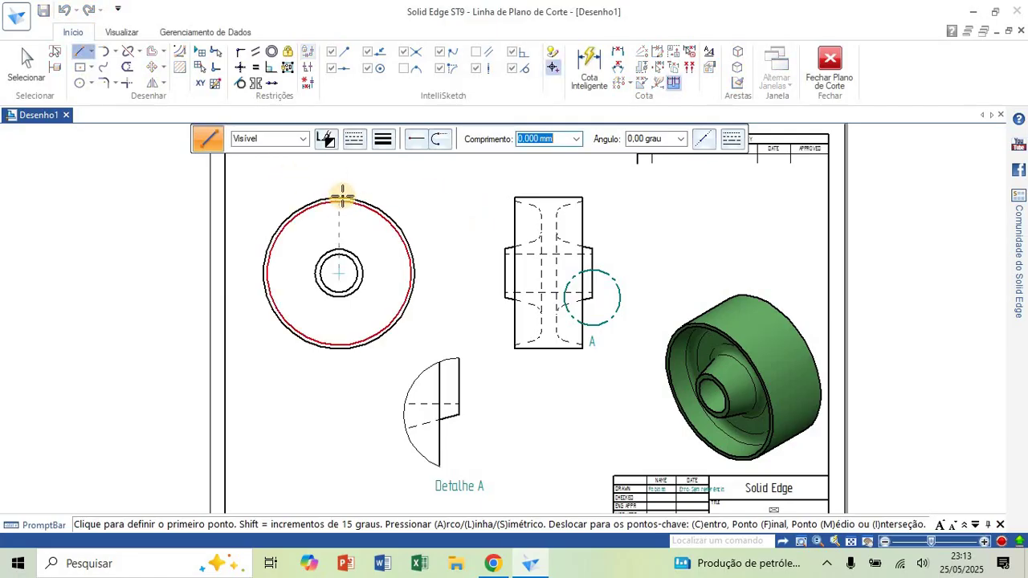
{"action": "left_click", "coordinate": [340, 186]}
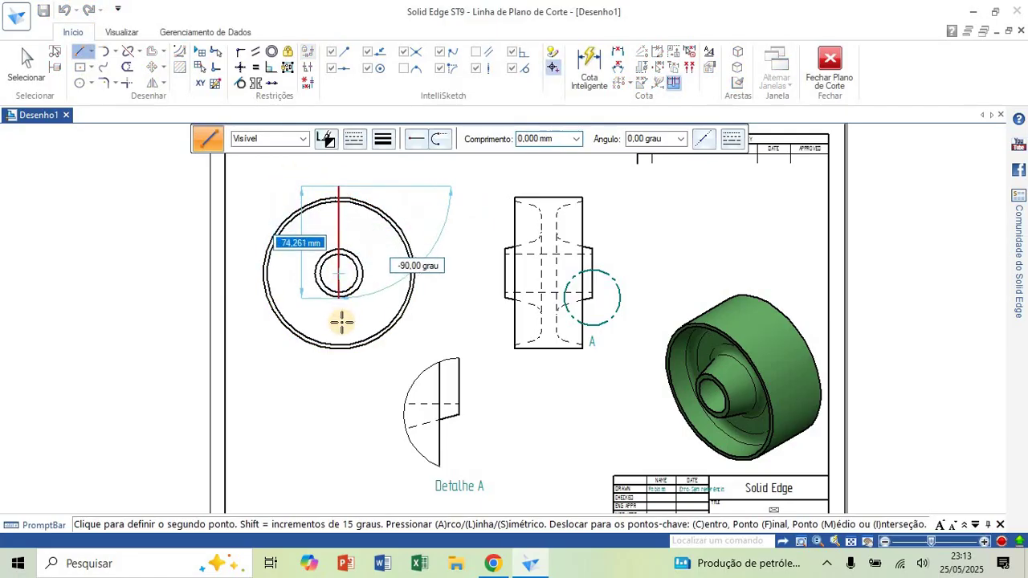
{"action": "left_click", "coordinate": [338, 363]}
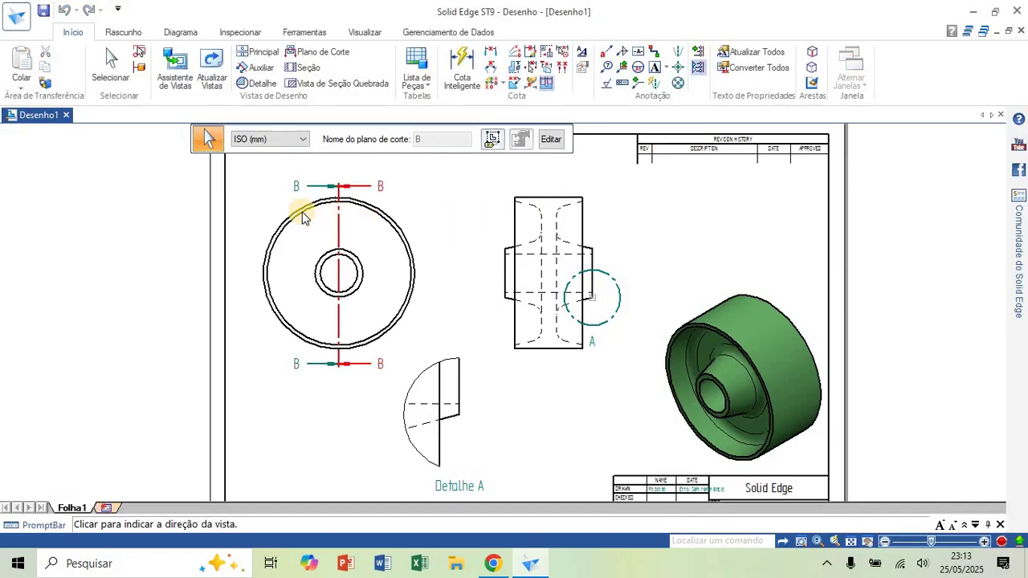
{"action": "left_click", "coordinate": [303, 217]}
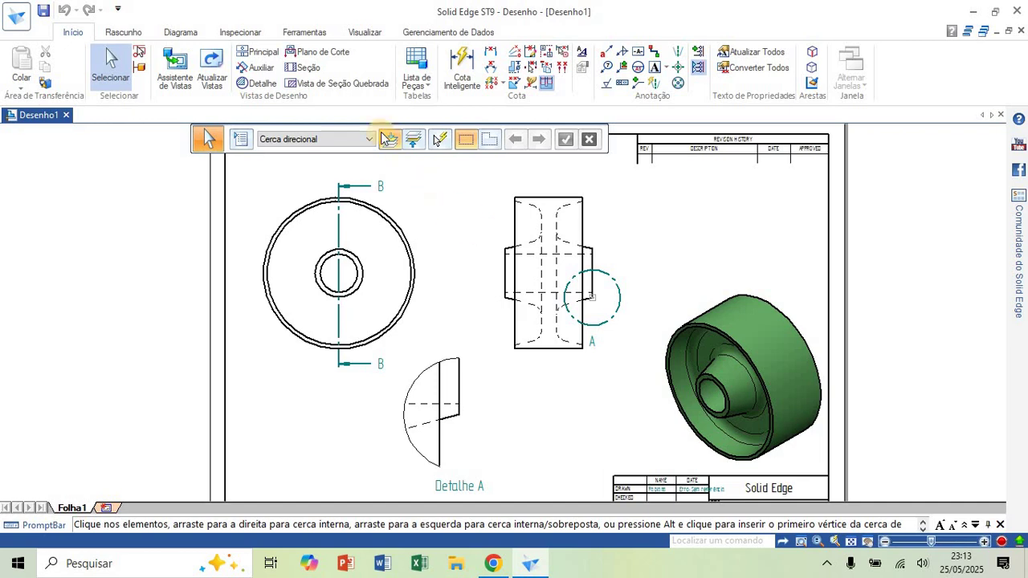
Generate a section view from cutting plane B-B and place it left of the circular view, outside the sheet
{"action": "left_click", "coordinate": [306, 73]}
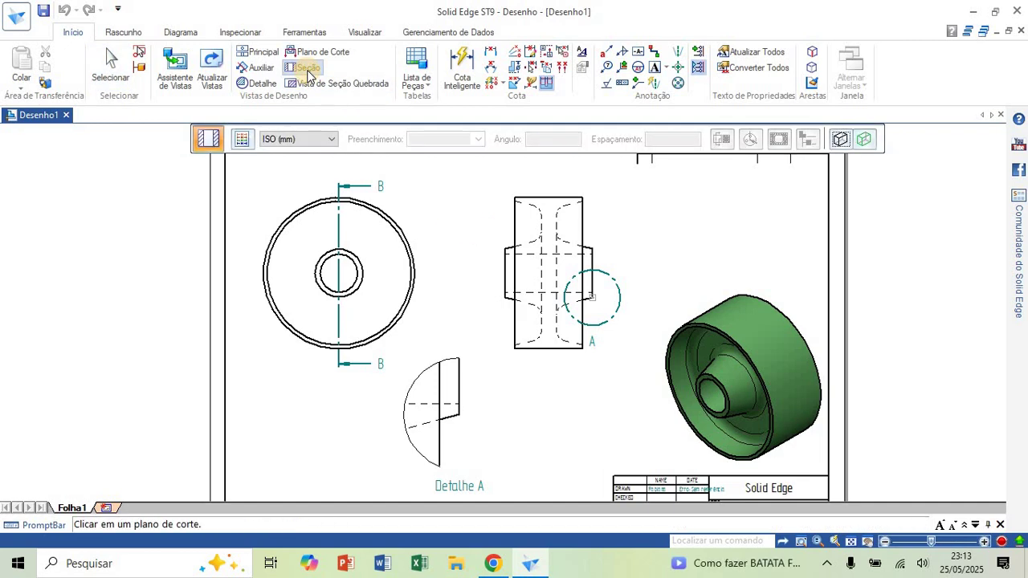
{"action": "left_click", "coordinate": [341, 215]}
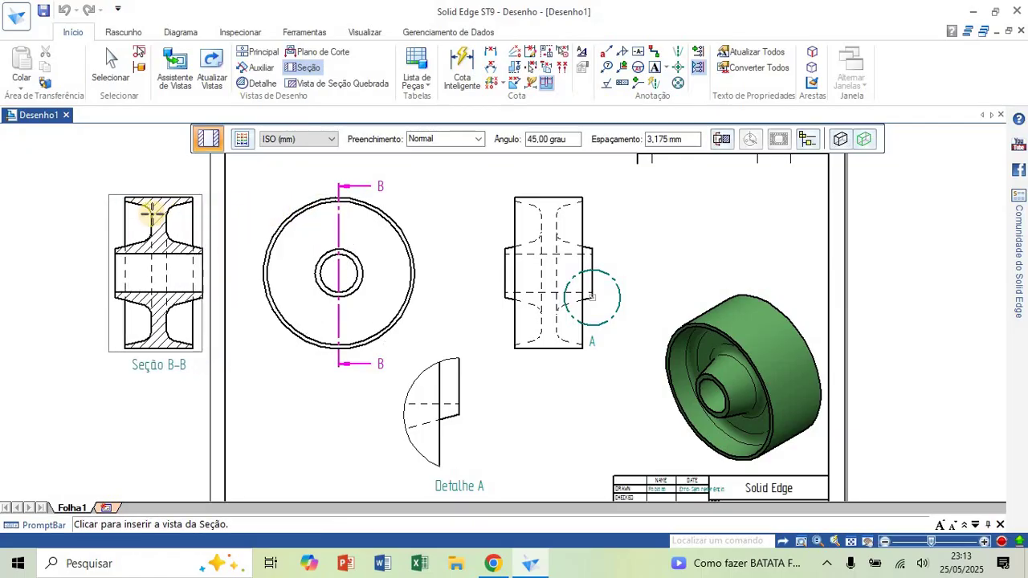
{"action": "left_click", "coordinate": [155, 212]}
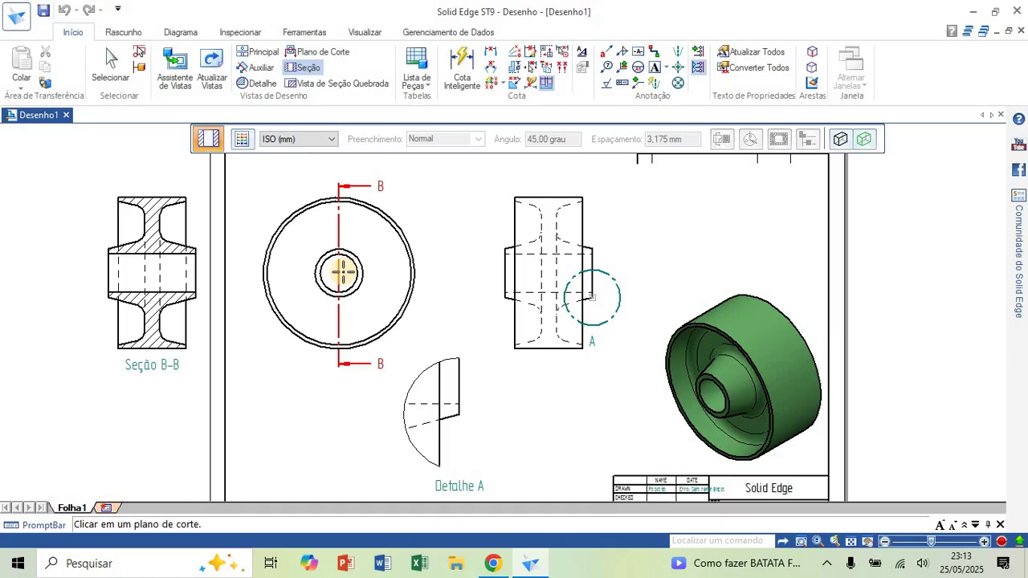
{"action": "key", "text": "Escape"}
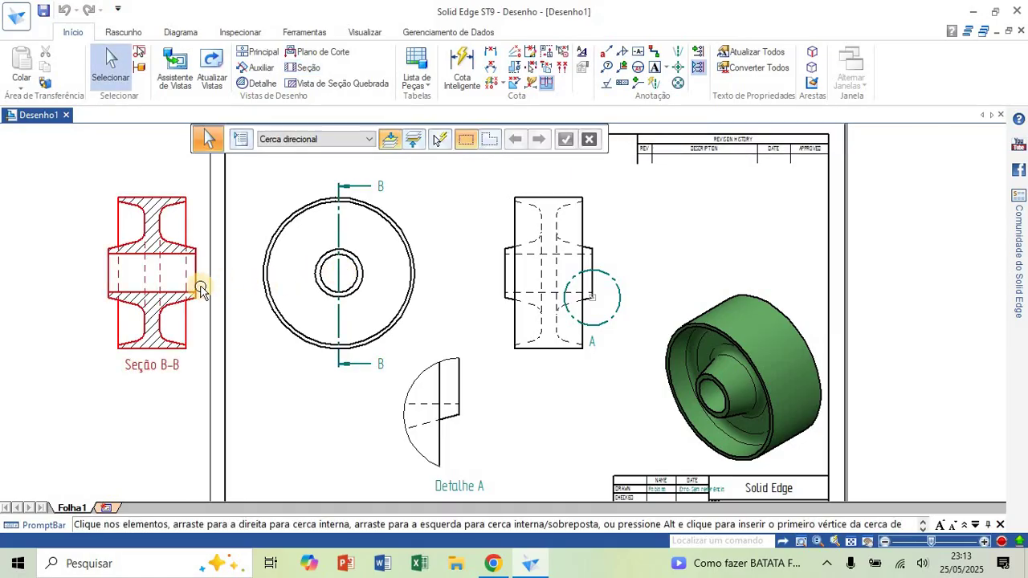
Delete the B-B section view and its cutting plane on the circular view
{"action": "left_click", "coordinate": [203, 290]}
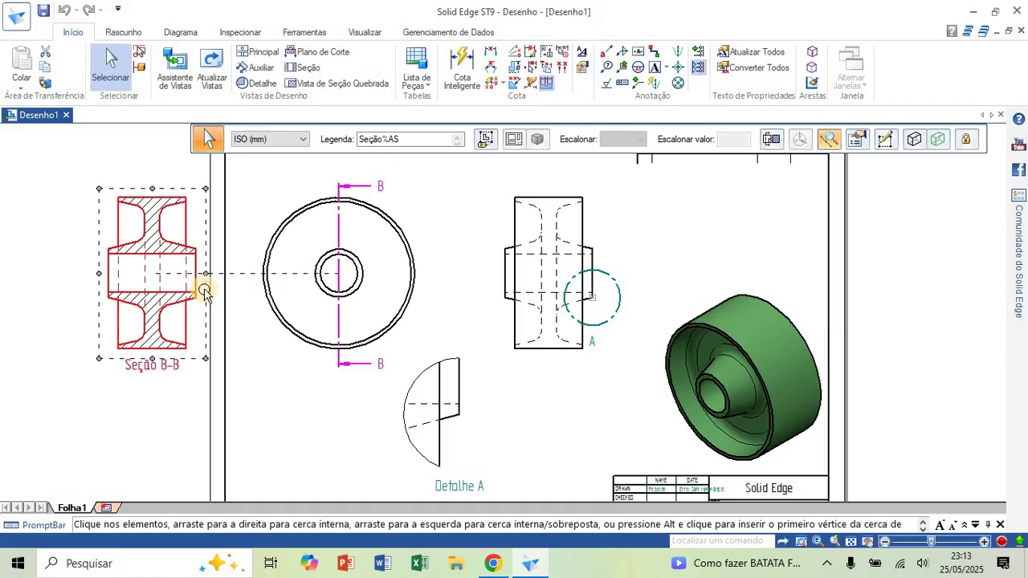
{"action": "key", "text": "Delete"}
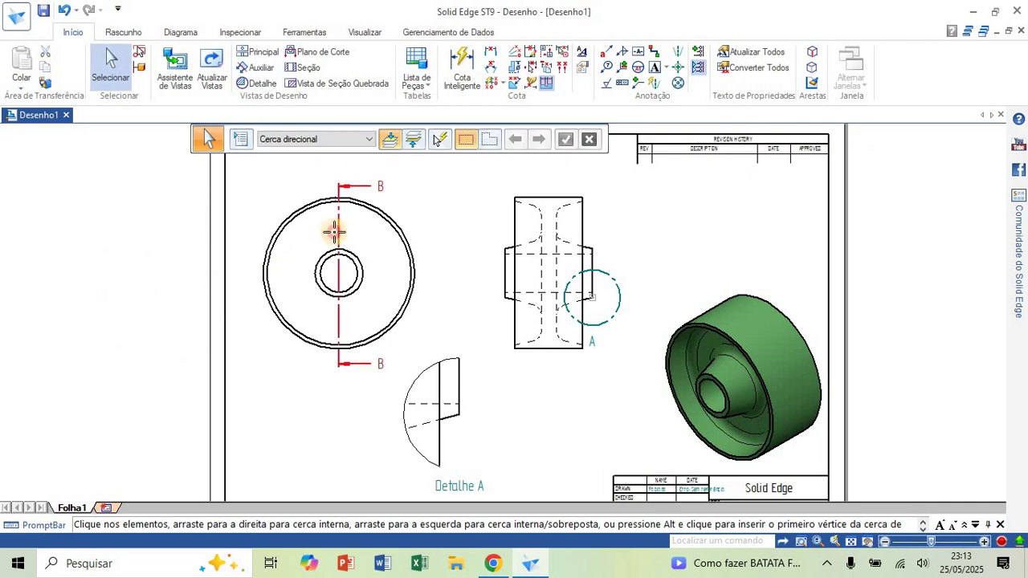
{"action": "left_click", "coordinate": [337, 231]}
{"action": "key", "text": "Delete"}
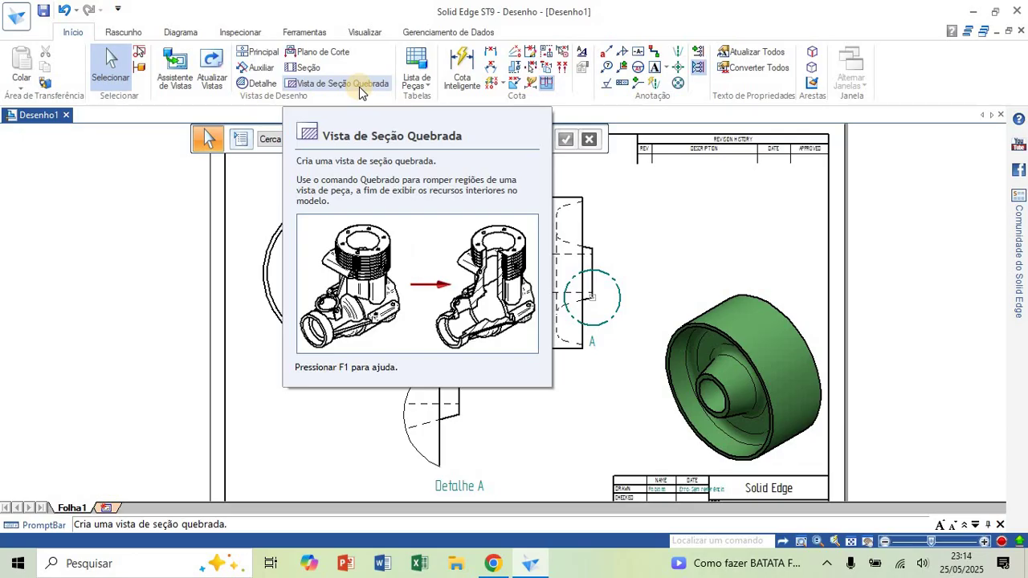
Sketch a broken-out section profile on the circular view: a rectangle about 57 by 112 mm enclosing the wheel's left half
{"action": "left_click", "coordinate": [359, 85]}
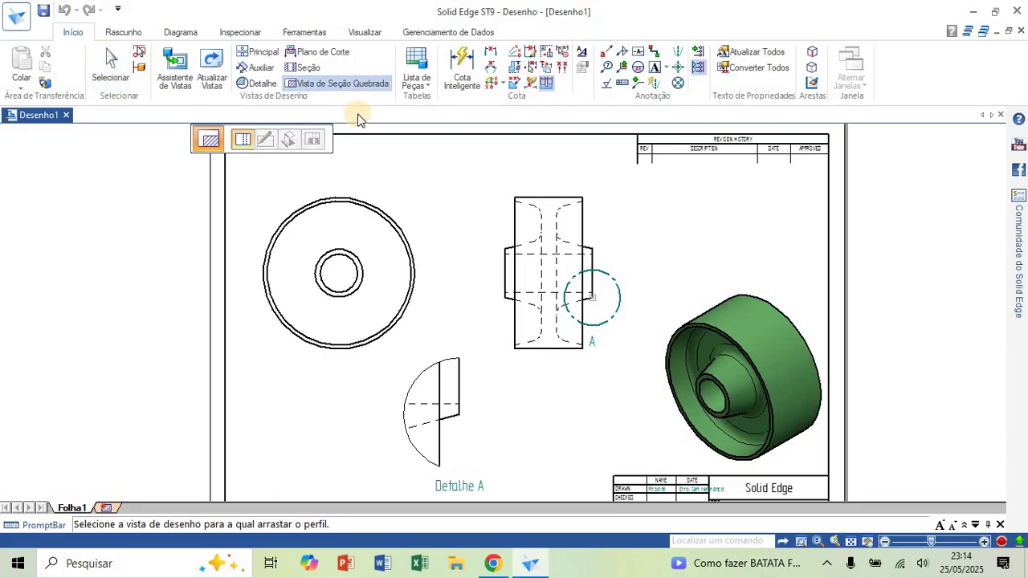
{"action": "left_click", "coordinate": [366, 201]}
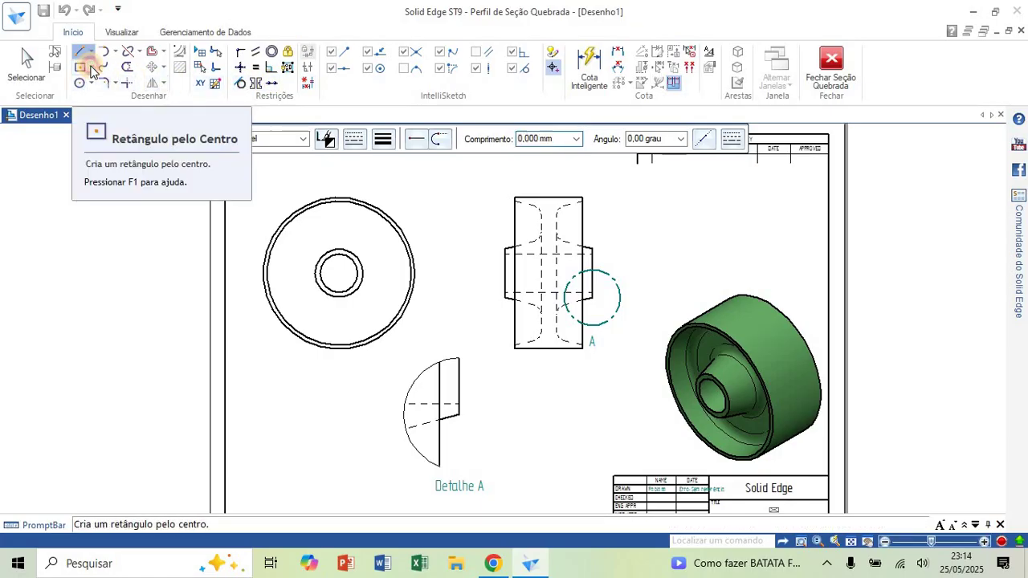
{"action": "left_click", "coordinate": [91, 67]}
{"action": "left_click", "coordinate": [86, 102]}
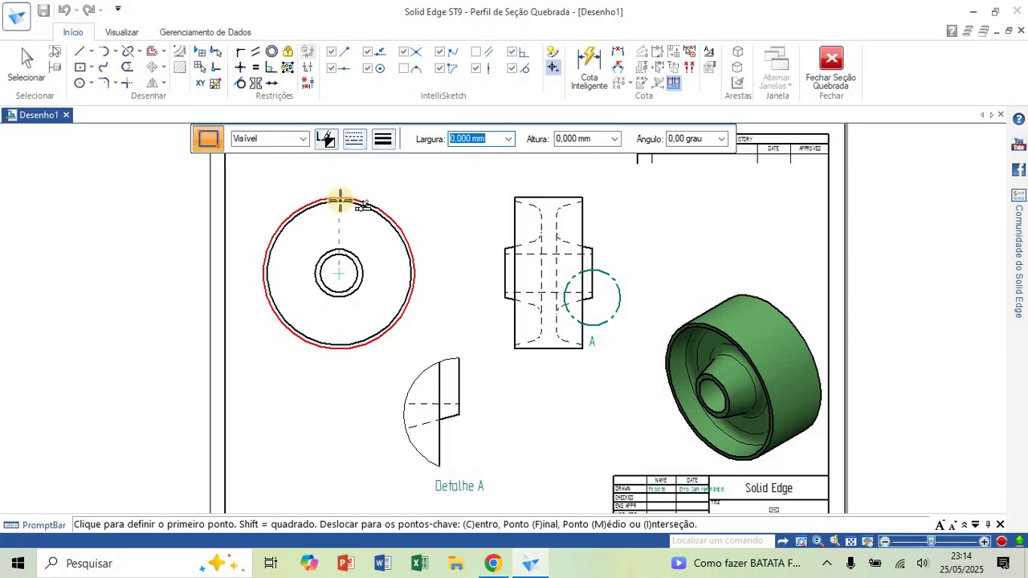
{"action": "left_click", "coordinate": [338, 188]}
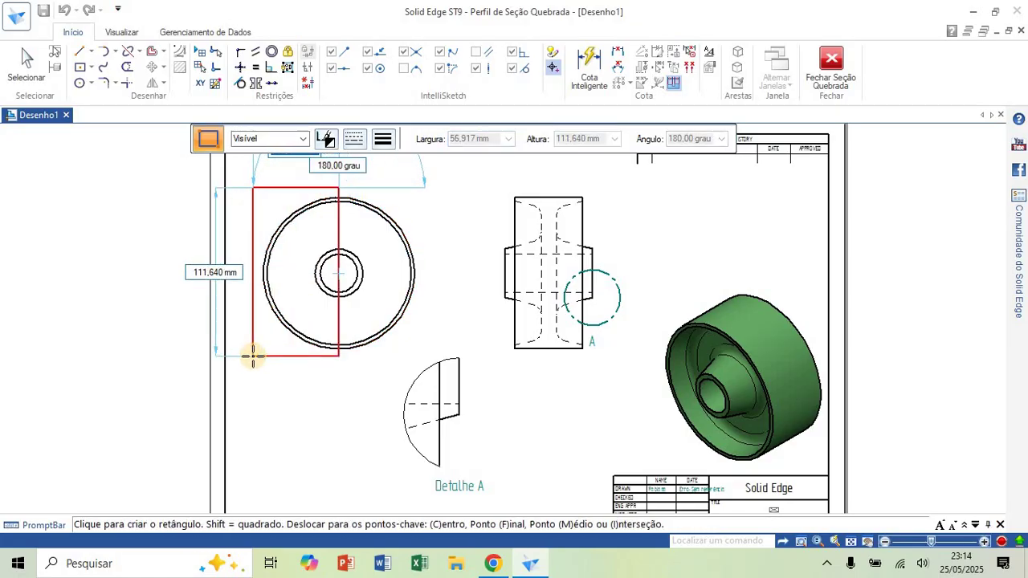
{"action": "left_click", "coordinate": [252, 355]}
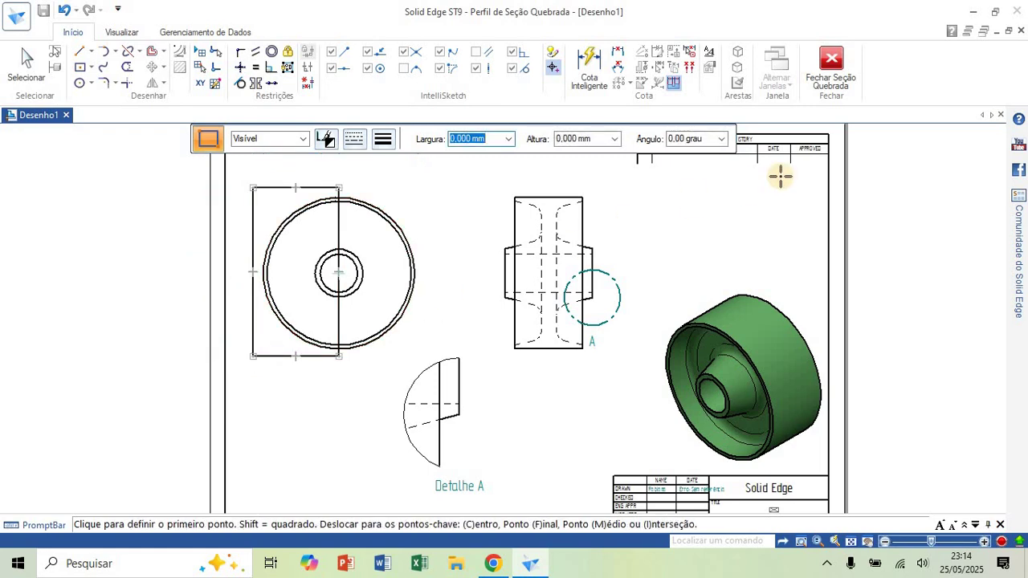
Finish the broken-out section profile, set its depth just past the hub's left face, and apply the cut to the side view
{"action": "left_click", "coordinate": [825, 83]}
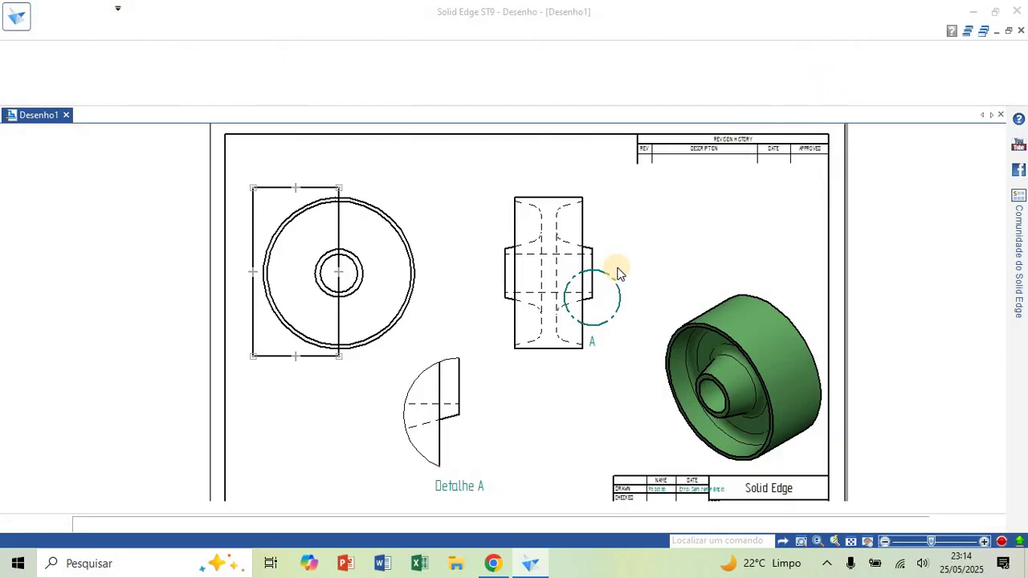
{"action": "left_click", "coordinate": [498, 262]}
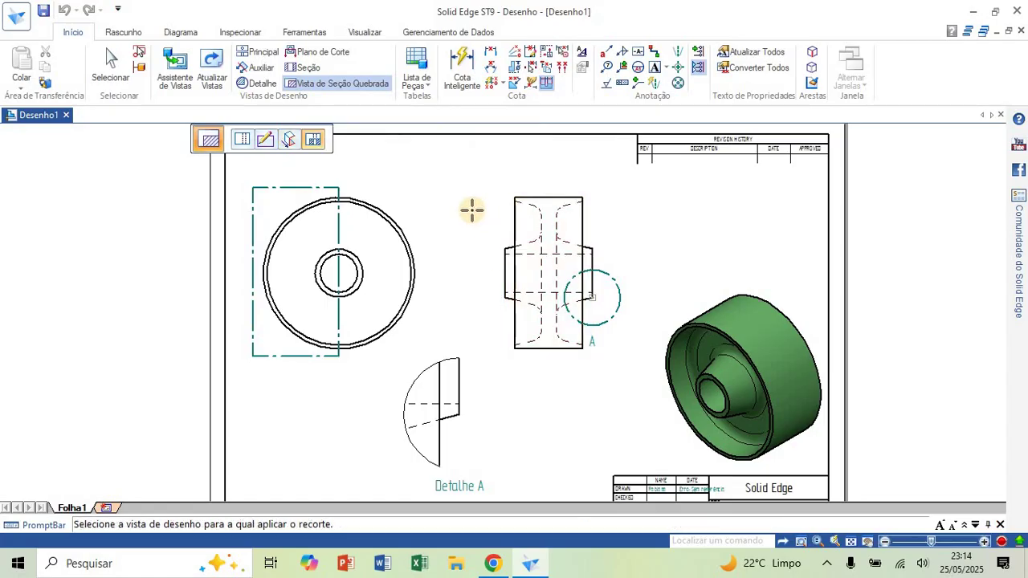
{"action": "left_click", "coordinate": [514, 223]}
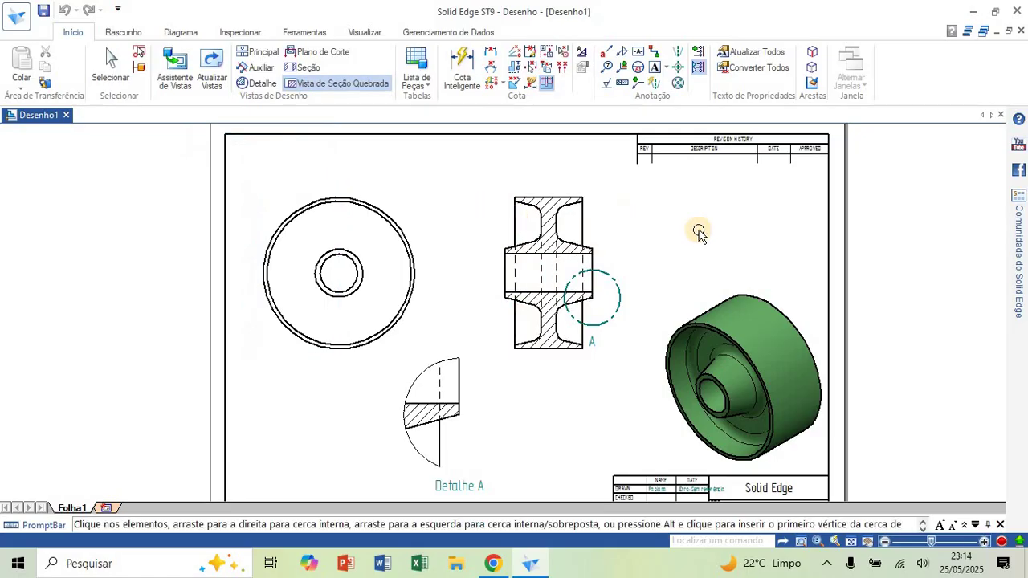
Turn off the hidden edge style and the edges hidden by other parts in the sectioned side view's display properties
{"action": "scroll", "coordinate": [676, 273], "scroll_direction": "up", "scroll_amount": 2}
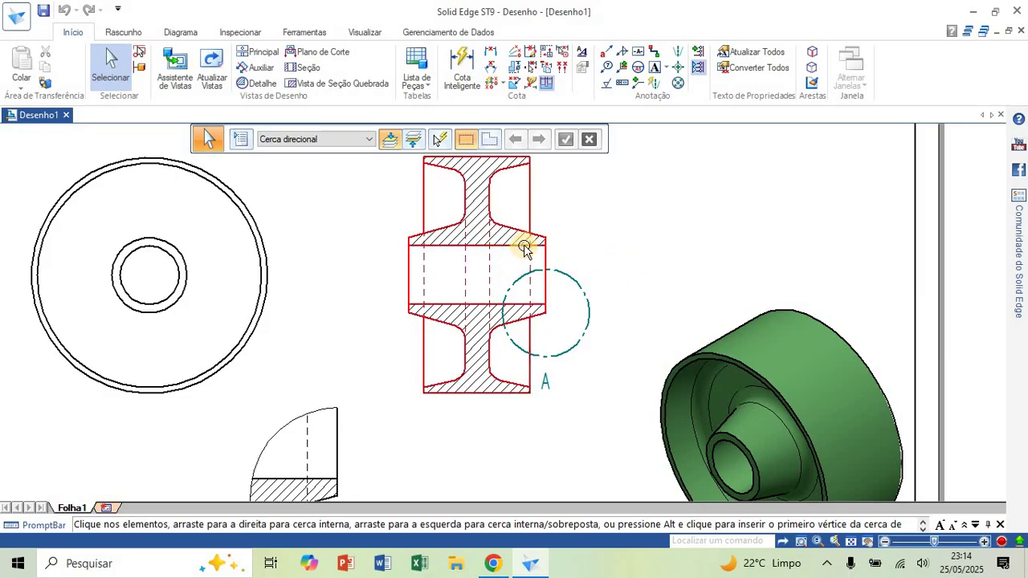
{"action": "left_click_drag", "start_coordinate": [524, 246], "coordinate": [581, 246]}
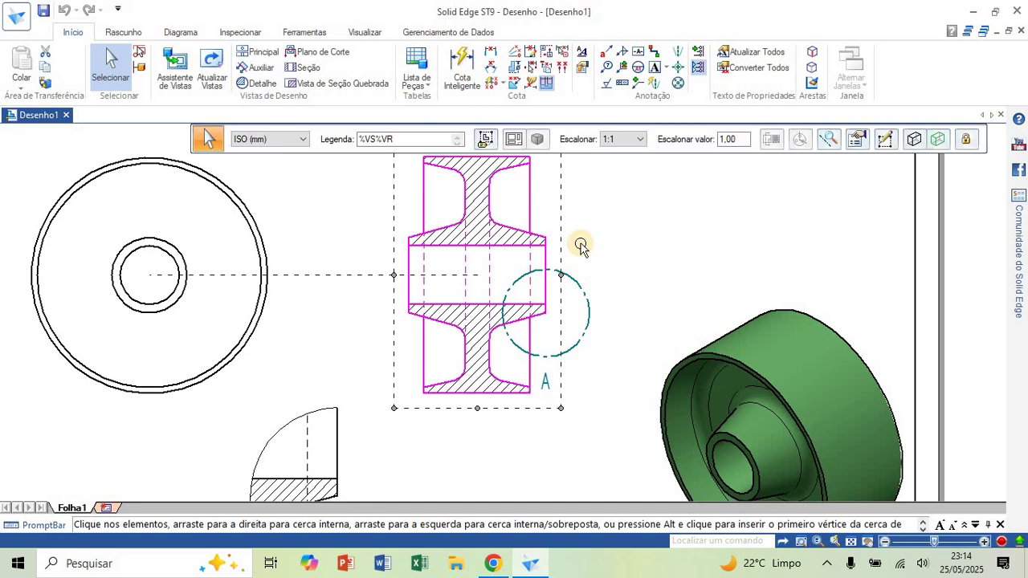
{"action": "left_click", "coordinate": [856, 140]}
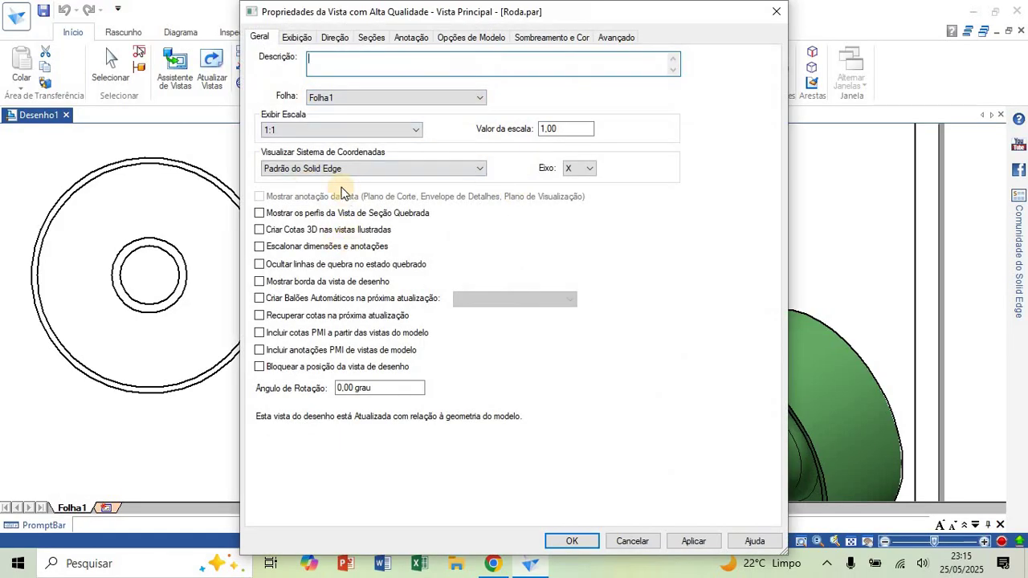
{"action": "left_click", "coordinate": [302, 38]}
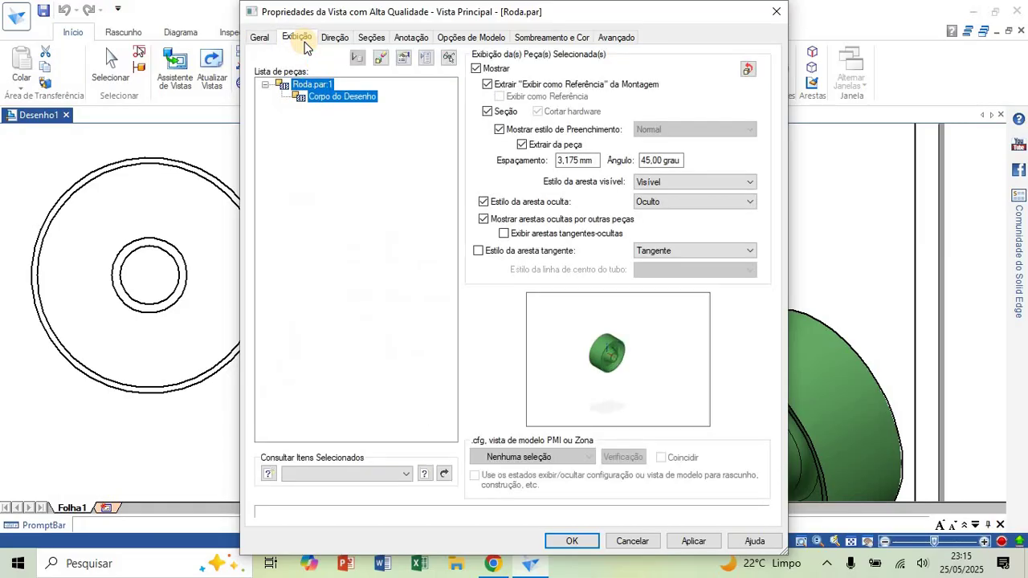
{"action": "left_click", "coordinate": [483, 203]}
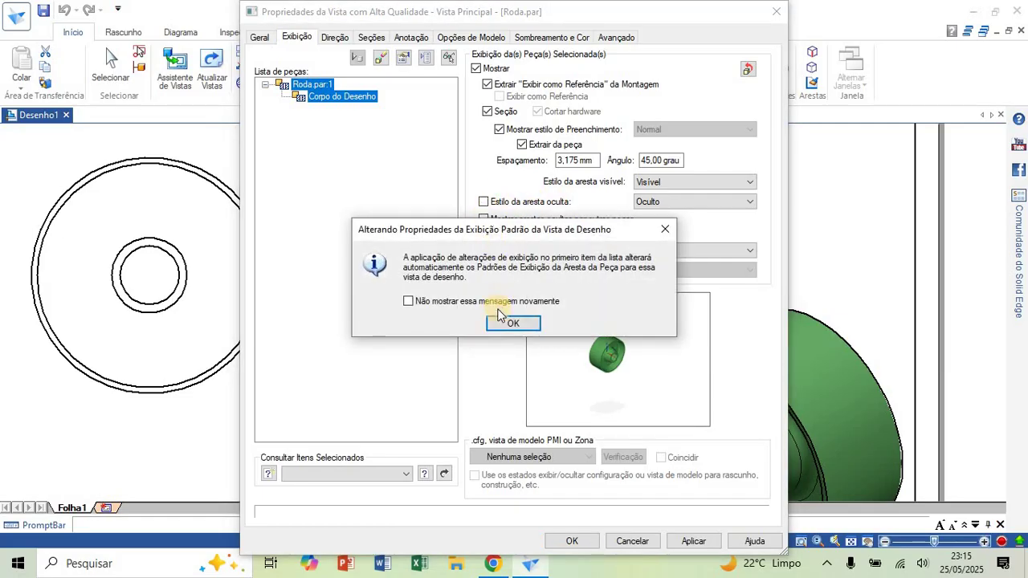
{"action": "left_click", "coordinate": [505, 323]}
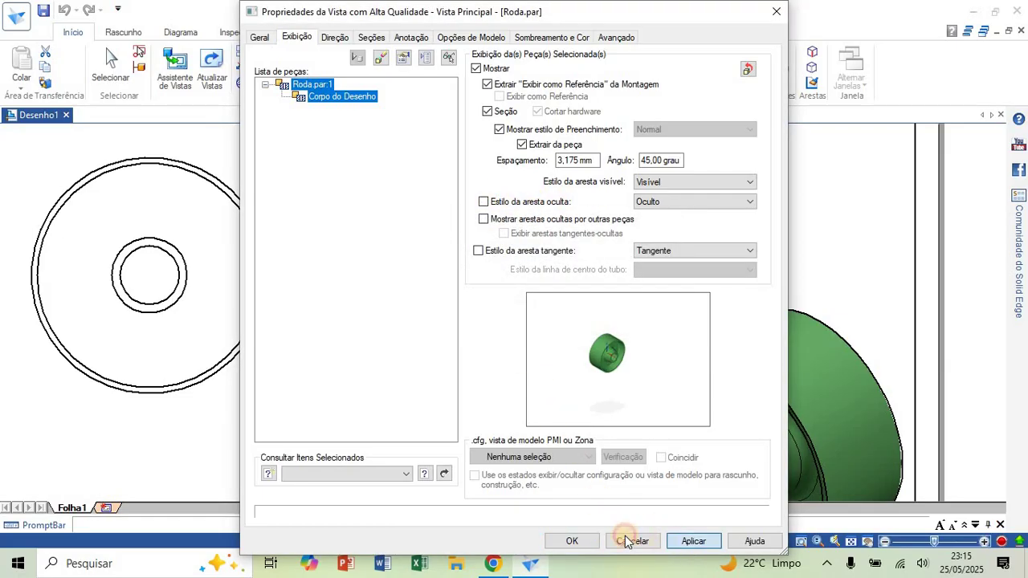
{"action": "left_click", "coordinate": [588, 541]}
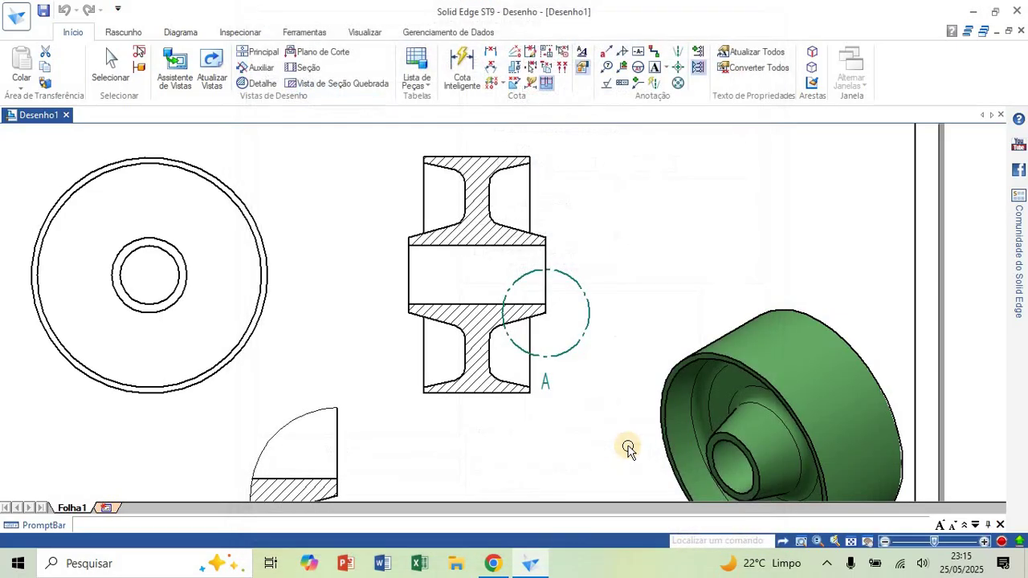
{"action": "left_click", "coordinate": [487, 211]}
{"action": "left_click", "coordinate": [680, 279]}
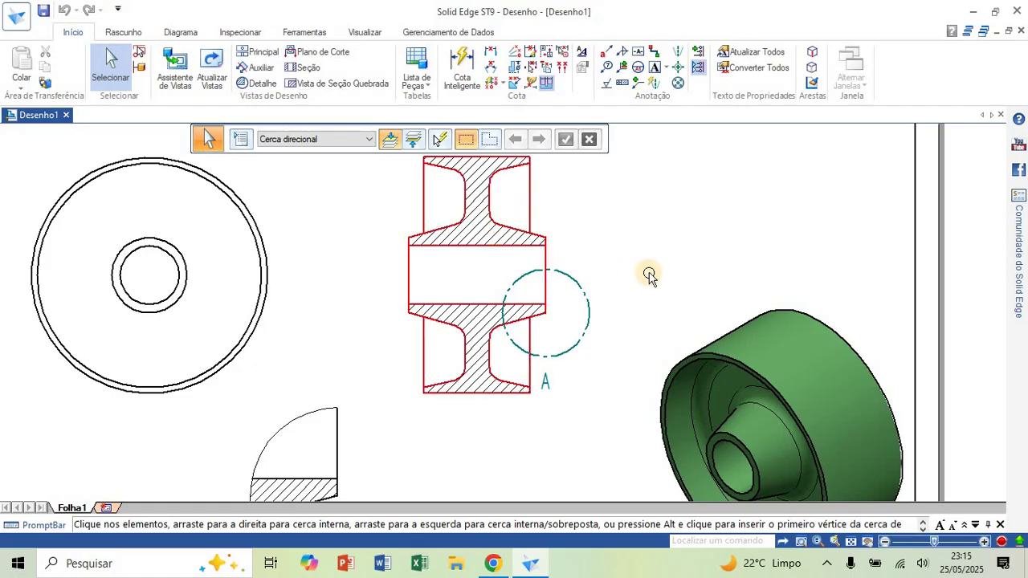
Add a horizontal/vertical center mark with projection lines to the outer circle of the circular view
{"action": "scroll", "coordinate": [643, 273], "scroll_direction": "down", "scroll_amount": 3}
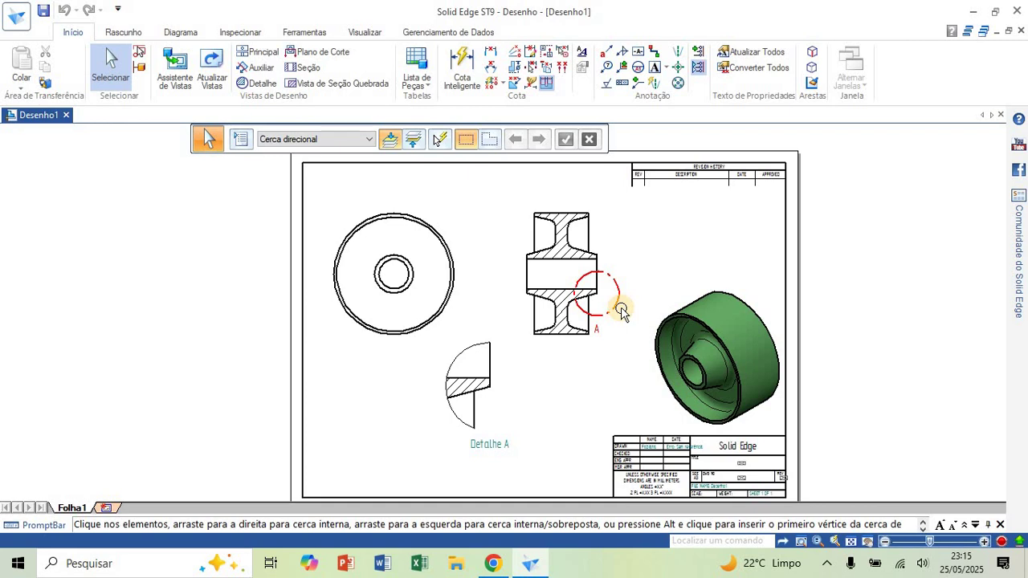
{"action": "left_click", "coordinate": [678, 68]}
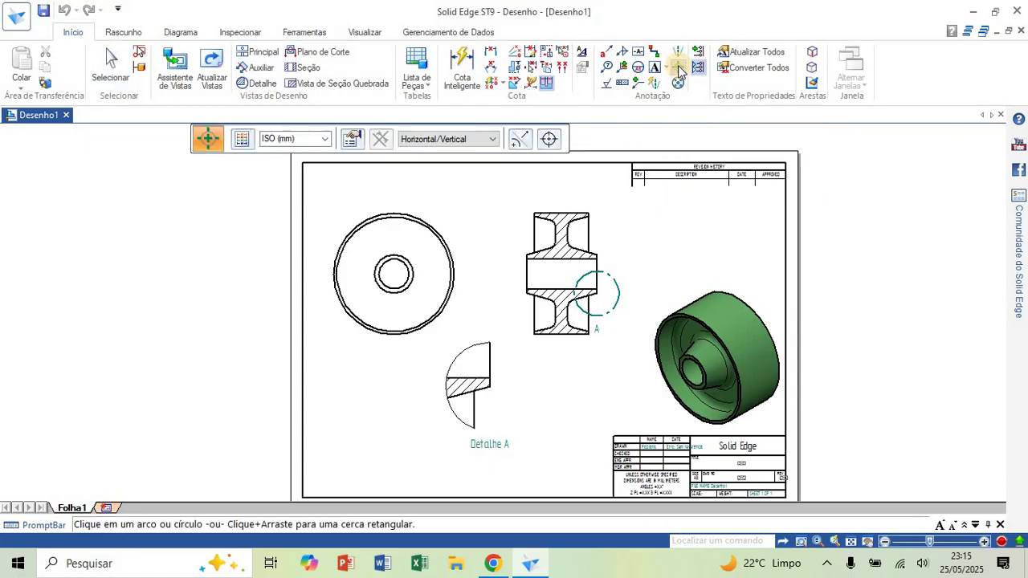
{"action": "left_click", "coordinate": [554, 142]}
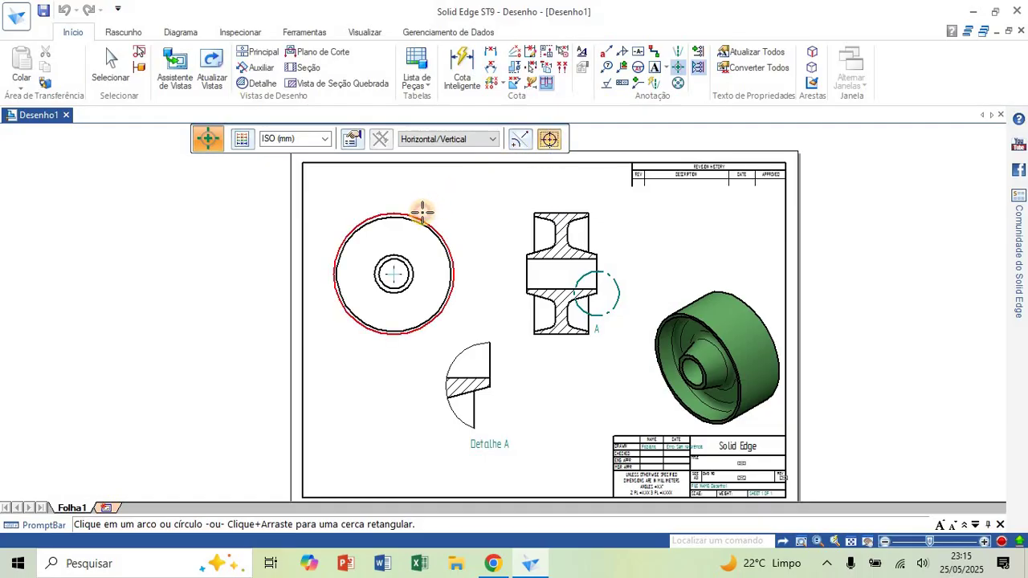
{"action": "scroll", "coordinate": [413, 287], "scroll_direction": "up", "scroll_amount": 4}
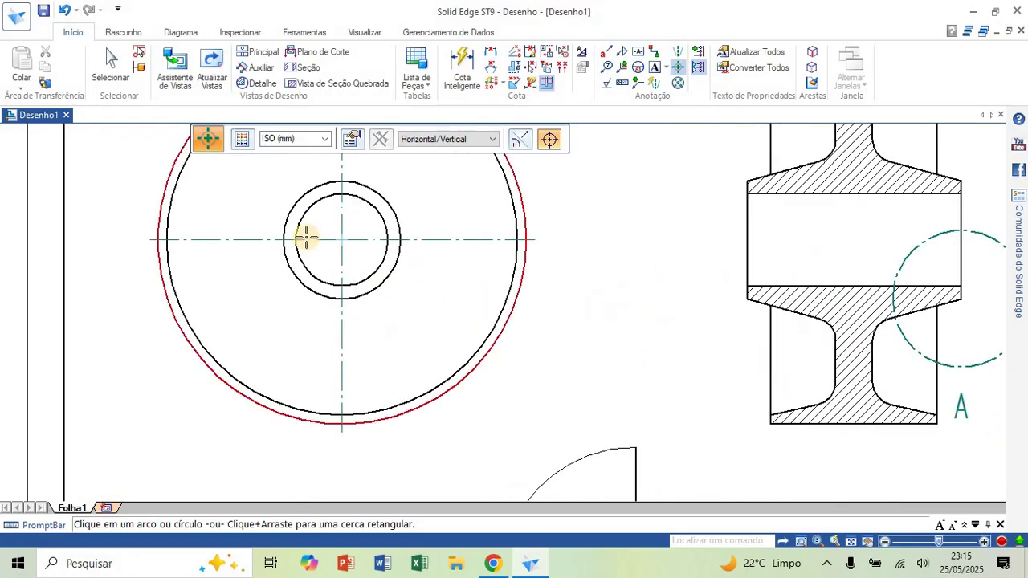
{"action": "scroll", "coordinate": [411, 273], "scroll_direction": "down", "scroll_amount": 2}
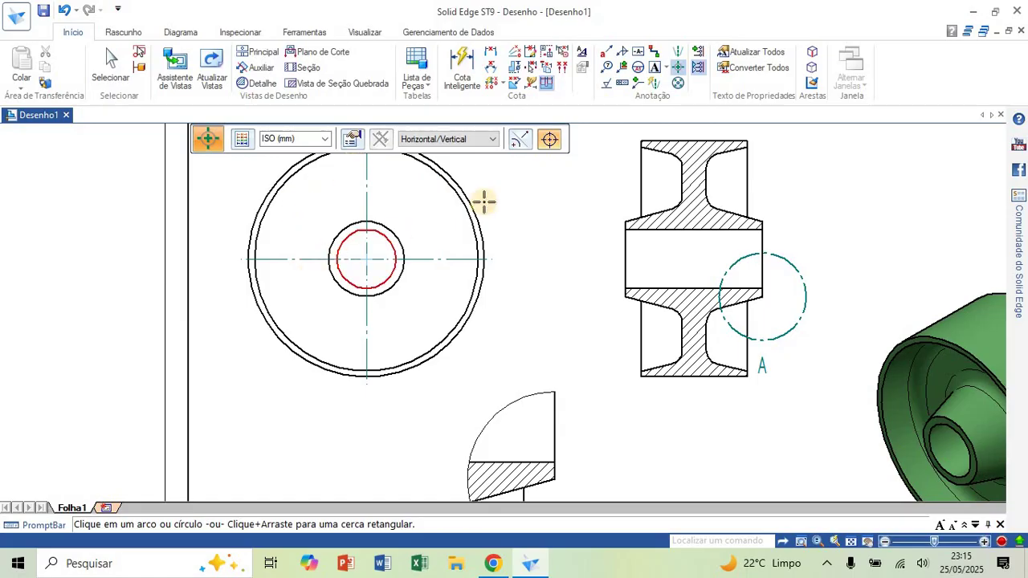
Draw a two-point centerline along the bore of the sectioned side view, between the midpoints of its end edges
{"action": "left_click", "coordinate": [680, 56]}
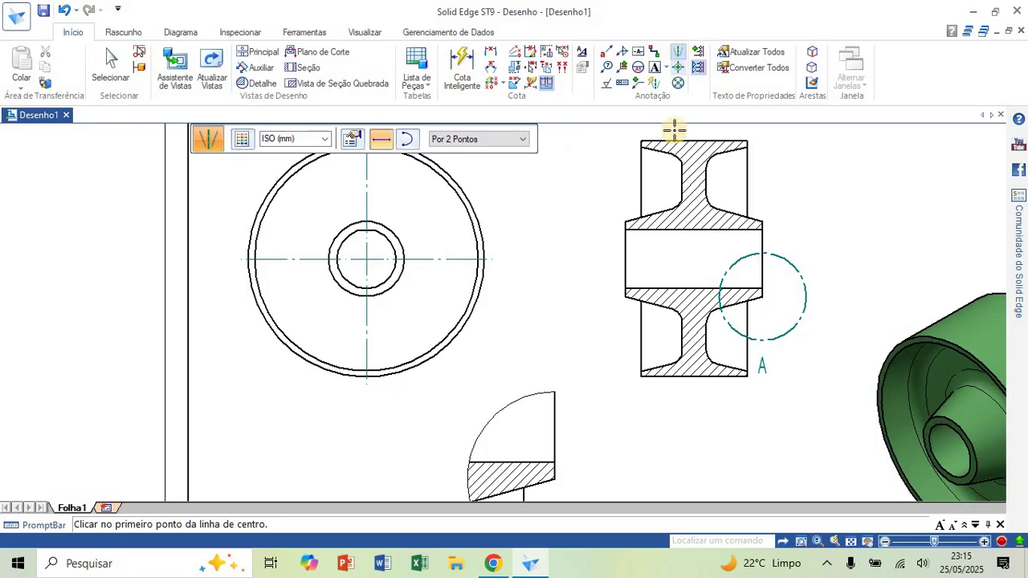
{"action": "left_click", "coordinate": [624, 259]}
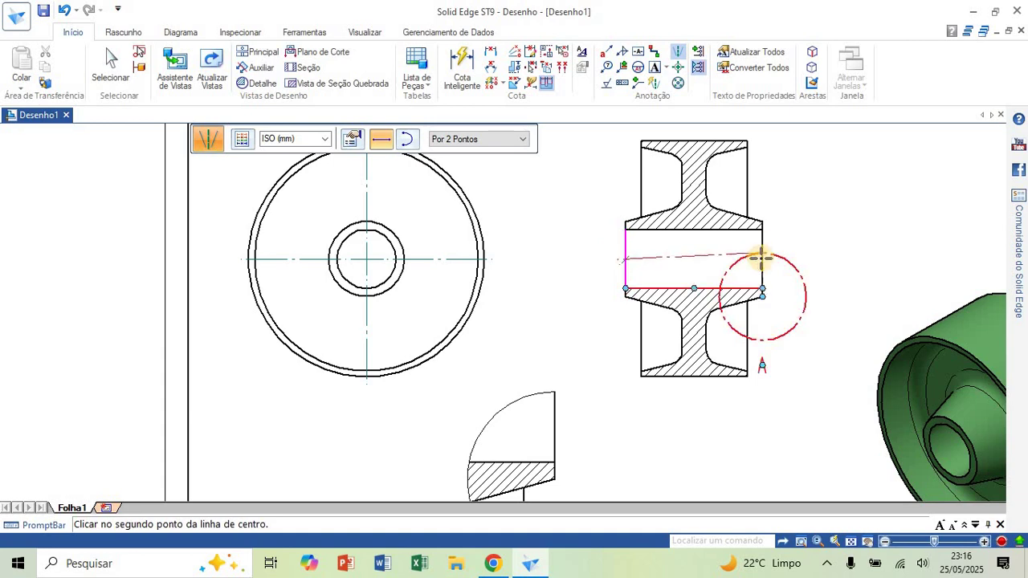
{"action": "scroll", "coordinate": [773, 255], "scroll_direction": "up", "scroll_amount": 5}
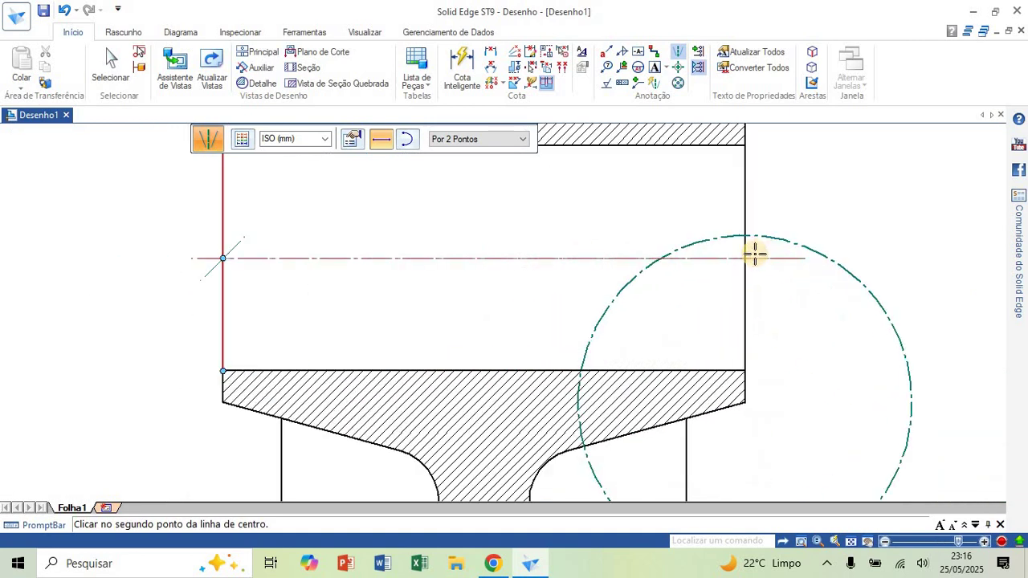
{"action": "left_click", "coordinate": [744, 257]}
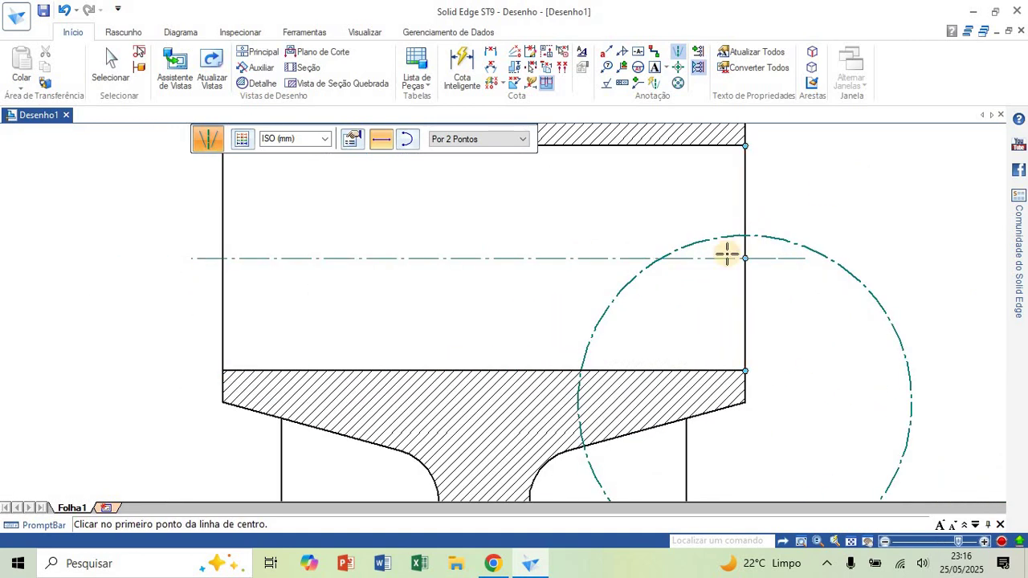
{"action": "scroll", "coordinate": [730, 254], "scroll_direction": "down", "scroll_amount": 3}
{"action": "scroll", "coordinate": [765, 248], "scroll_direction": "down", "scroll_amount": 2}
{"action": "scroll", "coordinate": [624, 229], "scroll_direction": "down", "scroll_amount": 2}
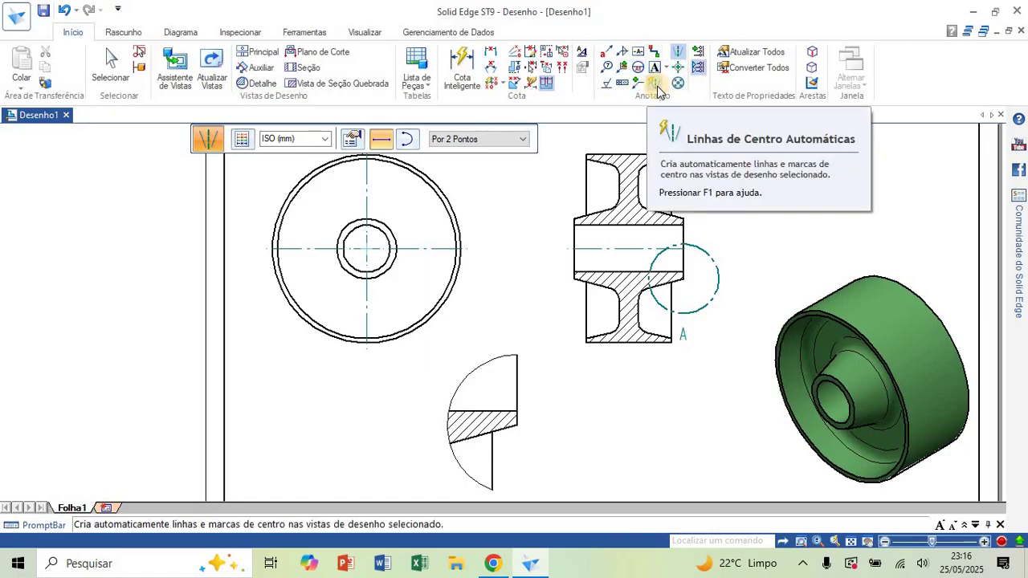
Dimension the diameters of the wheel's outer circle and the hub's outer circle on the circular view
{"action": "left_click", "coordinate": [464, 68]}
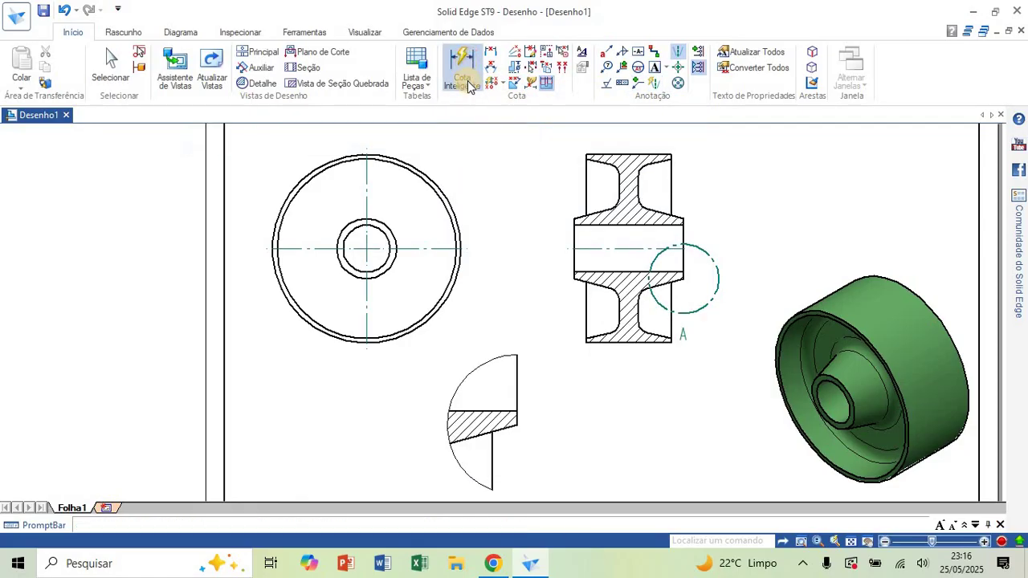
{"action": "left_click", "coordinate": [447, 190]}
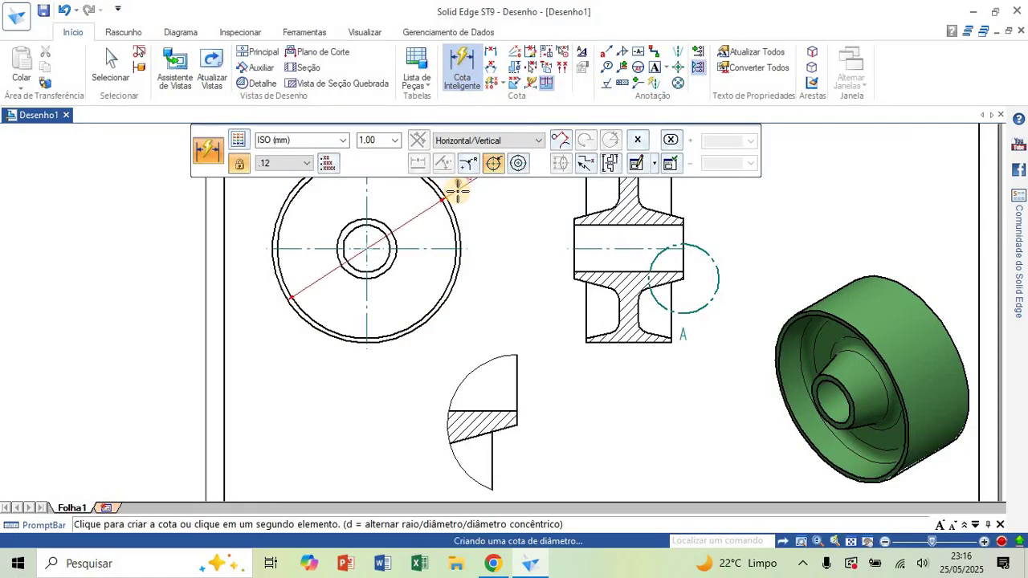
{"action": "left_click", "coordinate": [455, 193]}
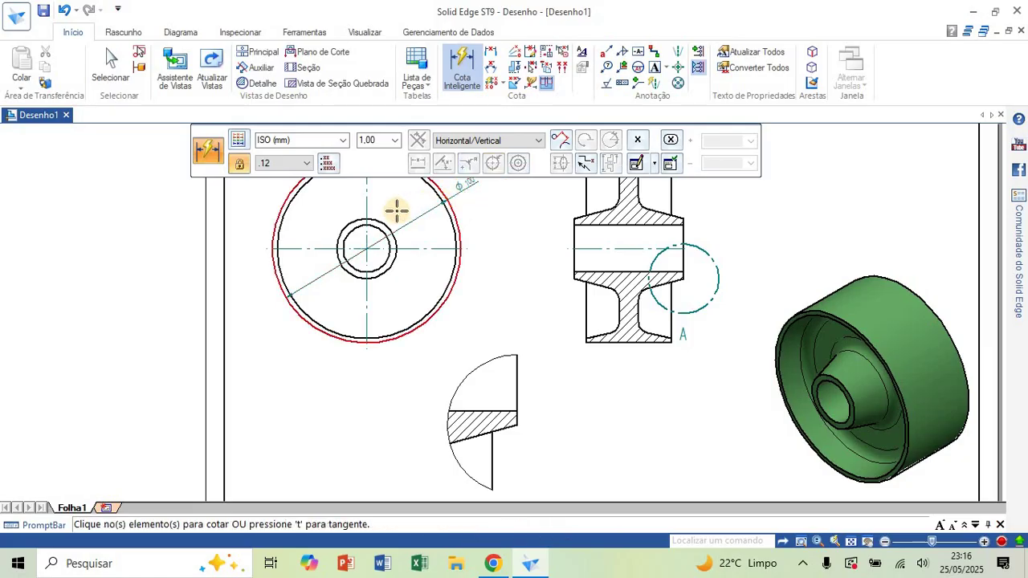
{"action": "left_click", "coordinate": [350, 222]}
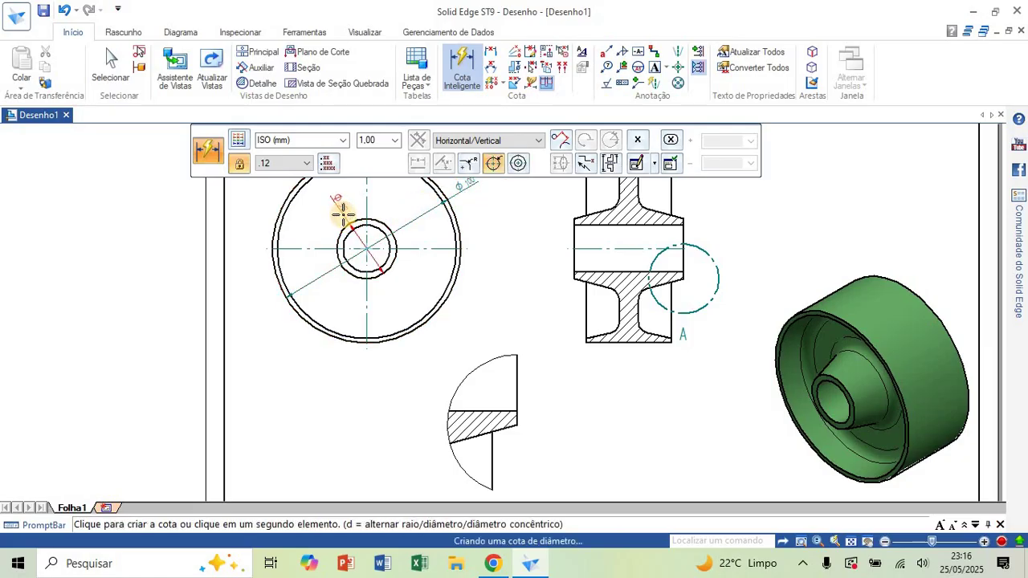
{"action": "left_click", "coordinate": [340, 212]}
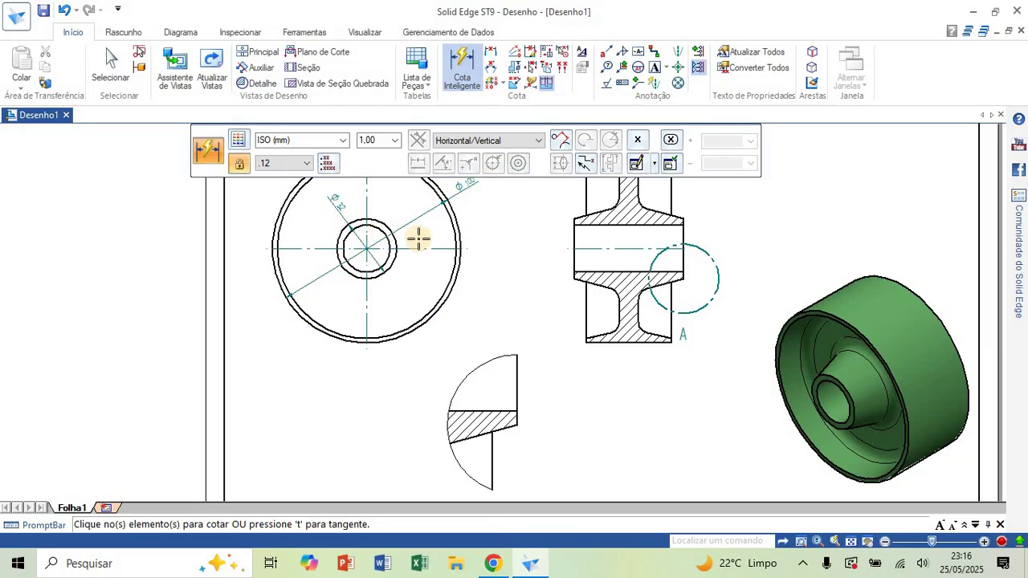
Dimension the hub's overall width and the rim's width below the sectioned side view
{"action": "left_click", "coordinate": [588, 270]}
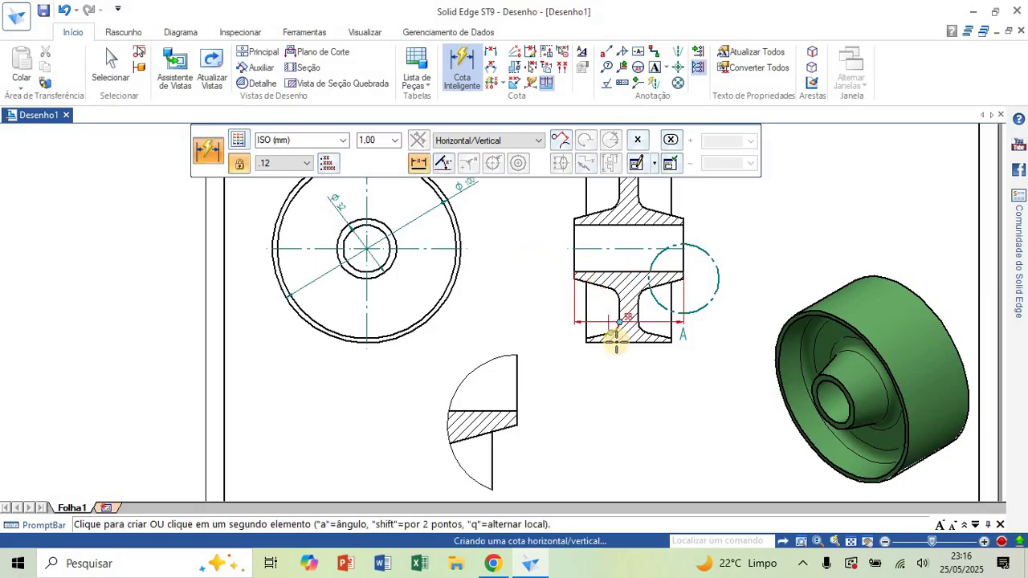
{"action": "left_click", "coordinate": [619, 383]}
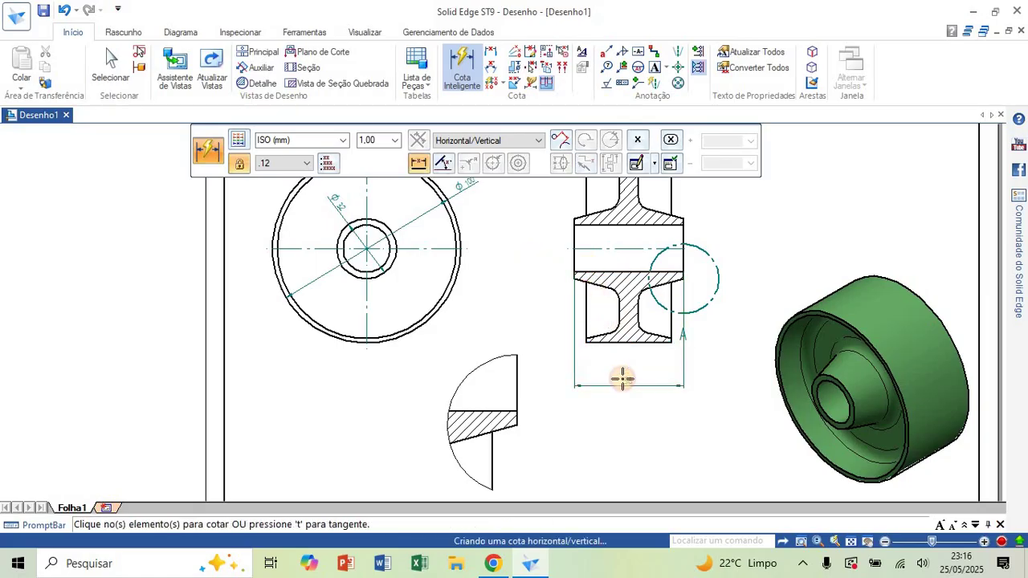
{"action": "left_click", "coordinate": [627, 352]}
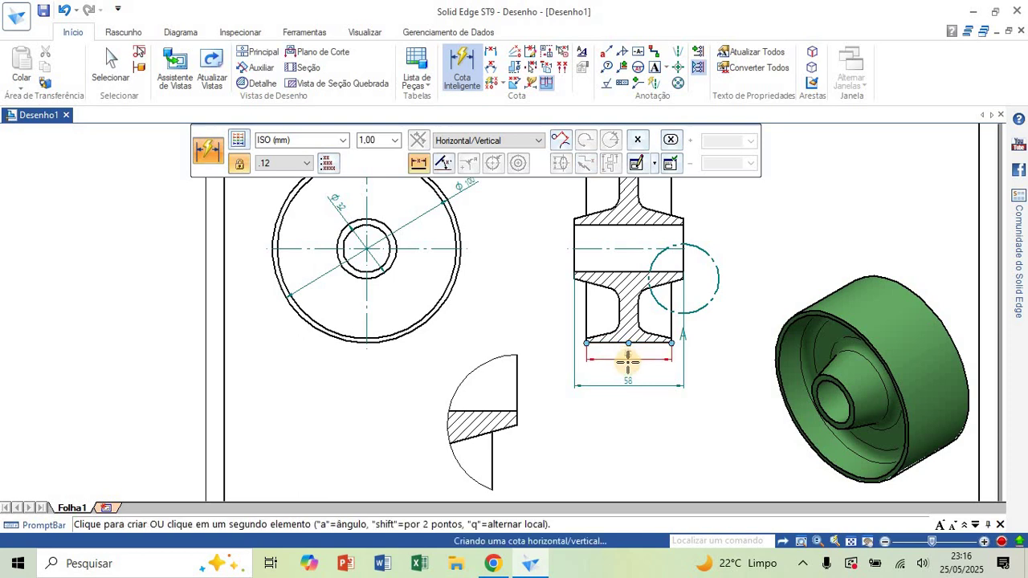
{"action": "left_click", "coordinate": [627, 365]}
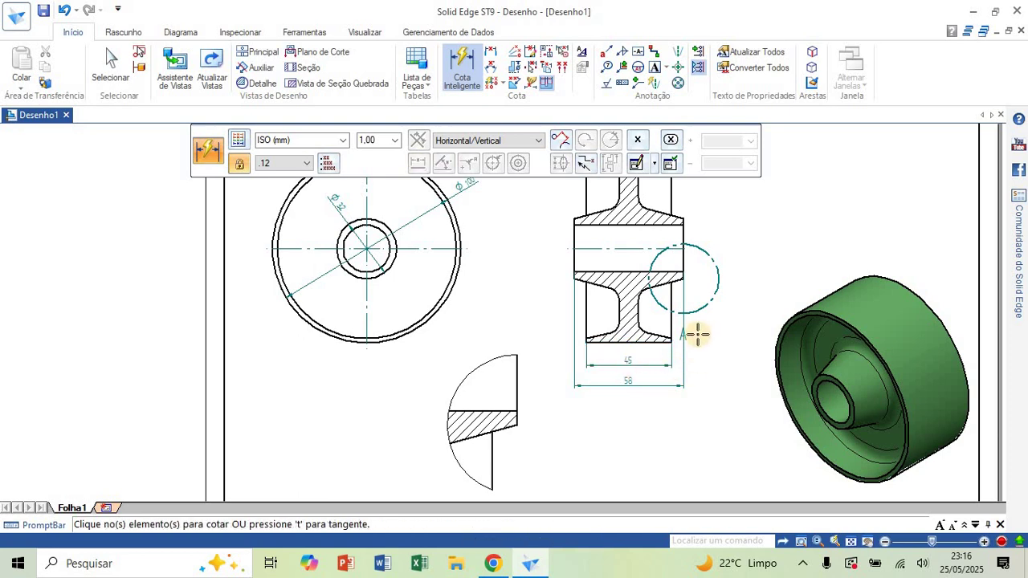
Dimension the web's thickness in the lower half of the section and move the dimension text to the left of the web
{"action": "scroll", "coordinate": [696, 333], "scroll_direction": "up", "scroll_amount": 5}
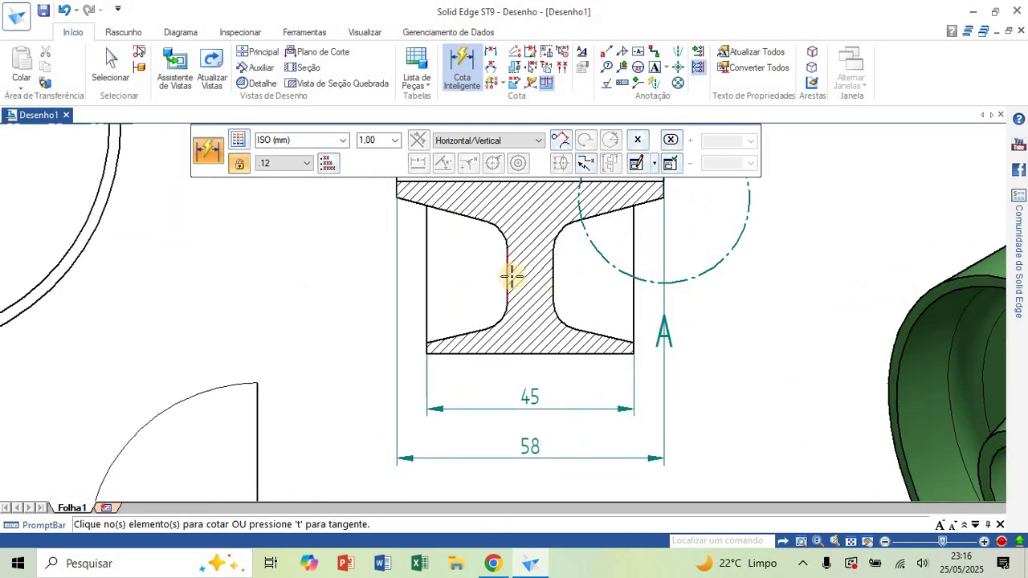
{"action": "left_click", "coordinate": [509, 275]}
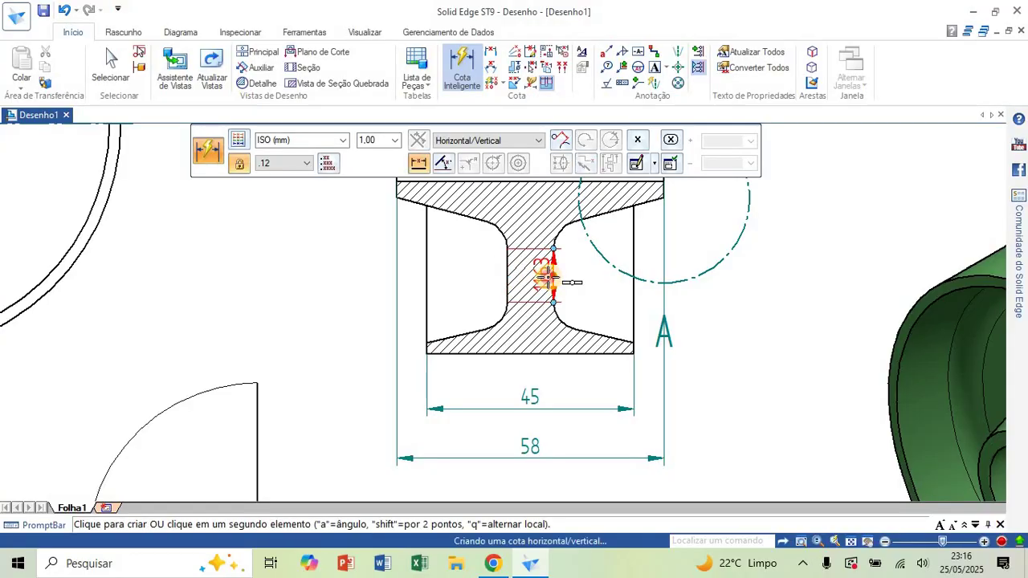
{"action": "left_click", "coordinate": [549, 276]}
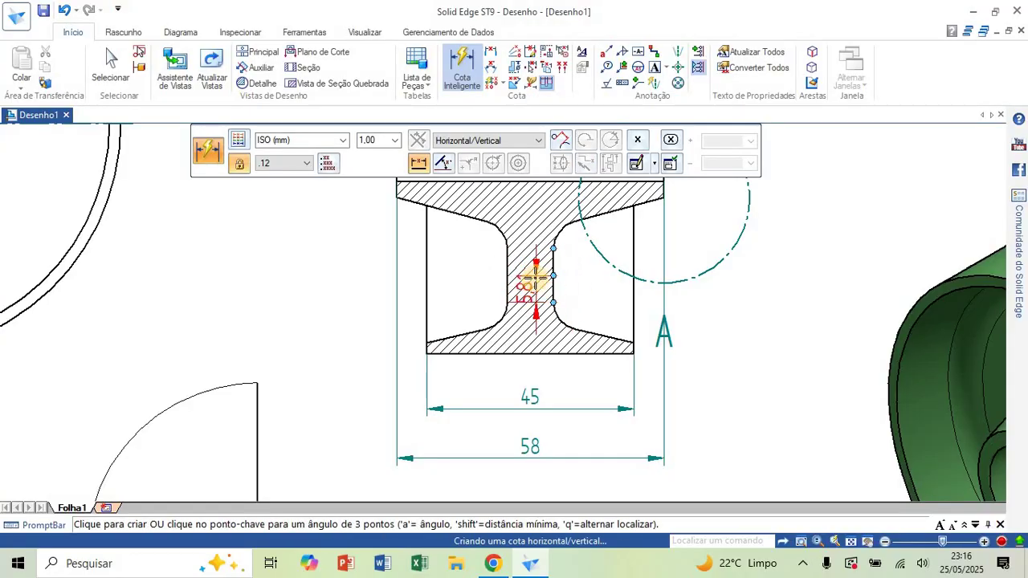
{"action": "left_click", "coordinate": [526, 275]}
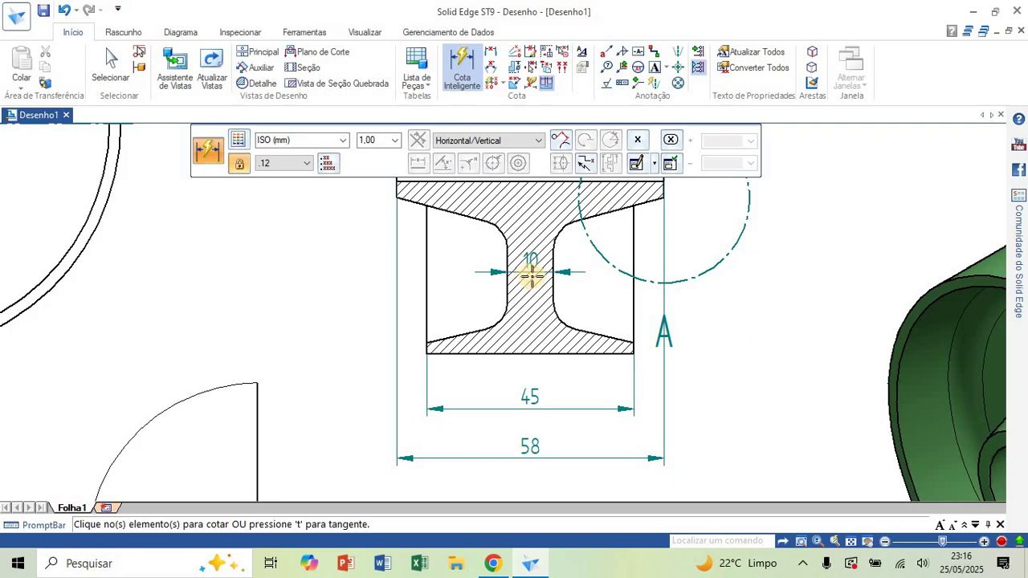
{"action": "right_click", "coordinate": [530, 264]}
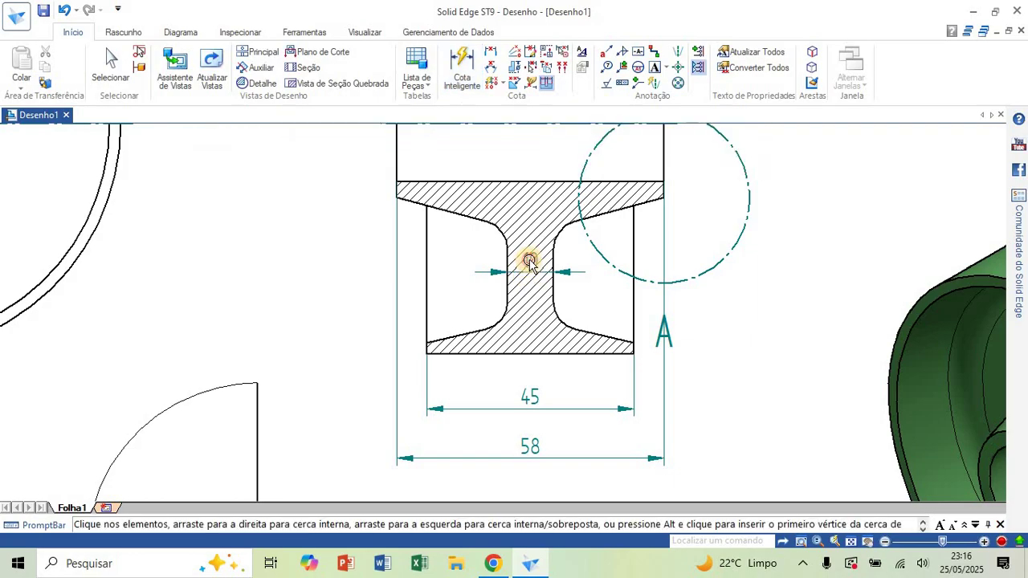
{"action": "left_click", "coordinate": [530, 263]}
{"action": "left_click_drag", "start_coordinate": [530, 263], "coordinate": [488, 267]}
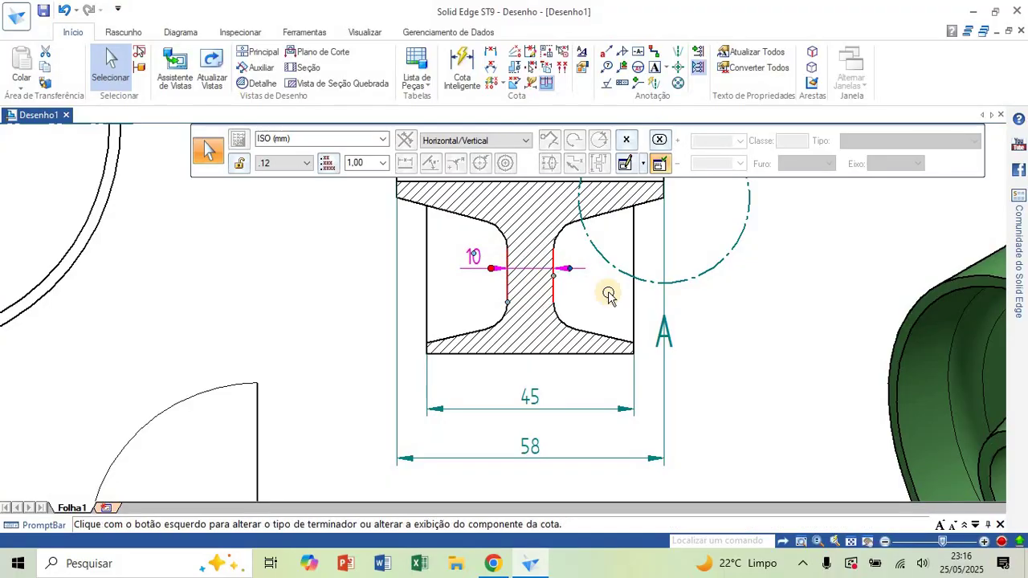
{"action": "left_click", "coordinate": [712, 335]}
Move the detail envelope's label A to the right, clear of the hub width's extension line
{"action": "mouse_move", "coordinate": [673, 345]}
{"action": "left_mouse_down"}
{"action": "mouse_move", "coordinate": [725, 314]}
{"action": "mouse_move", "coordinate": [725, 297]}
{"action": "left_mouse_up"}
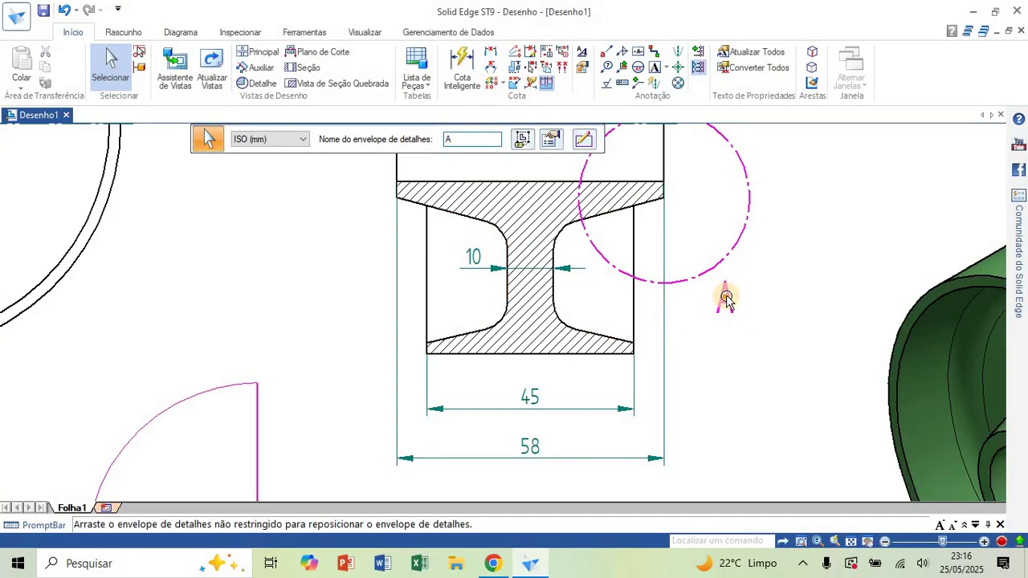
{"action": "left_click", "coordinate": [705, 347]}
{"action": "scroll", "coordinate": [663, 402], "scroll_direction": "up", "scroll_amount": 1}
{"action": "scroll", "coordinate": [663, 405], "scroll_direction": "down", "scroll_amount": 2}
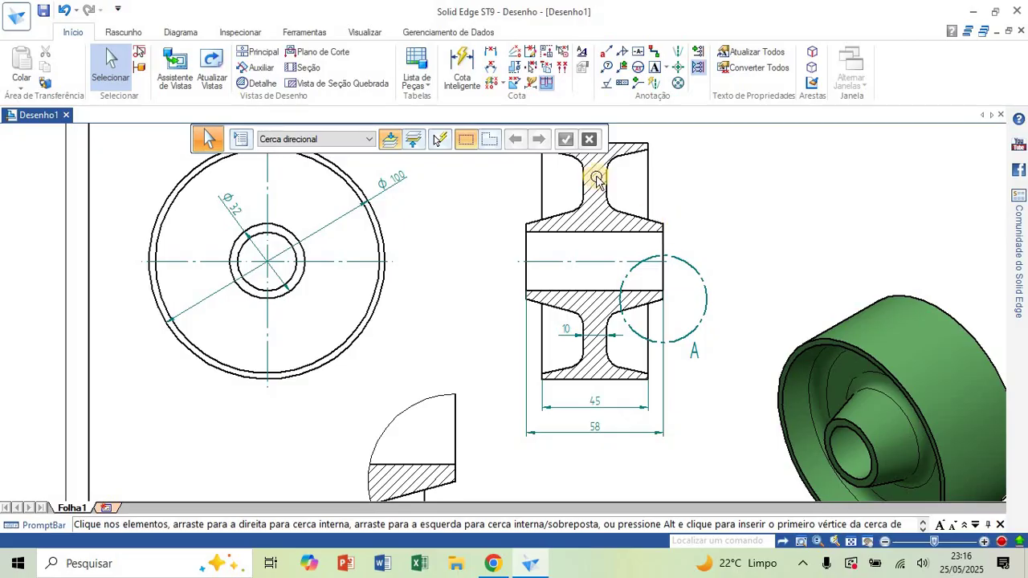
Dimension the bore's diameter beside the sectioned side view and the diameter of the rim's inner circle on the circular view
{"action": "left_click", "coordinate": [463, 71]}
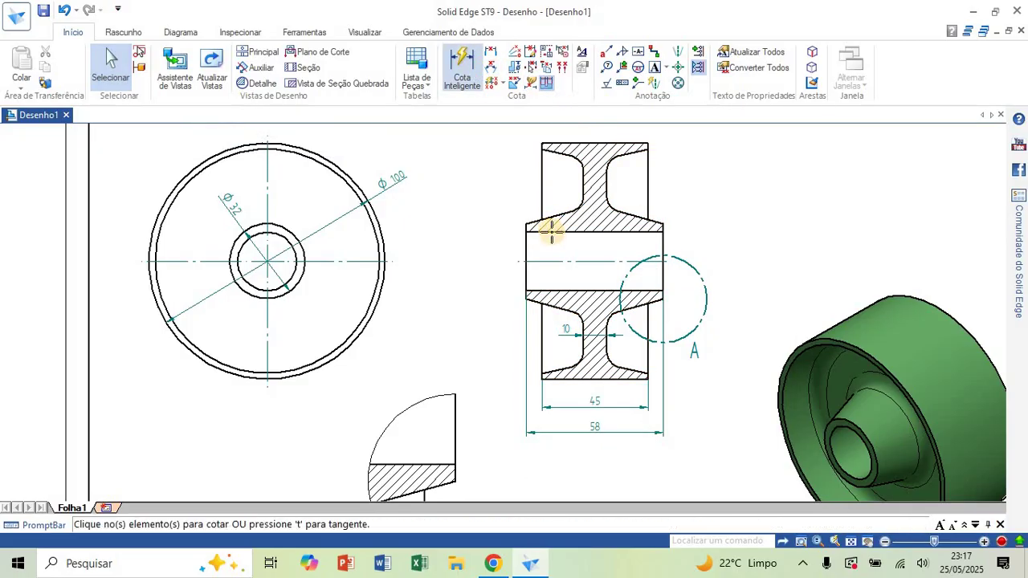
{"action": "left_click", "coordinate": [551, 232]}
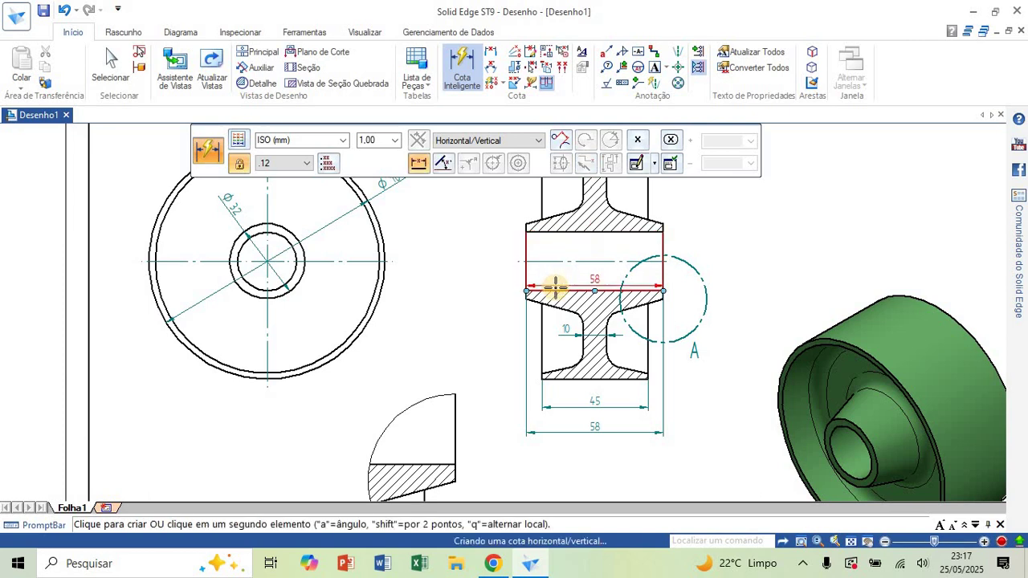
{"action": "left_click", "coordinate": [552, 285]}
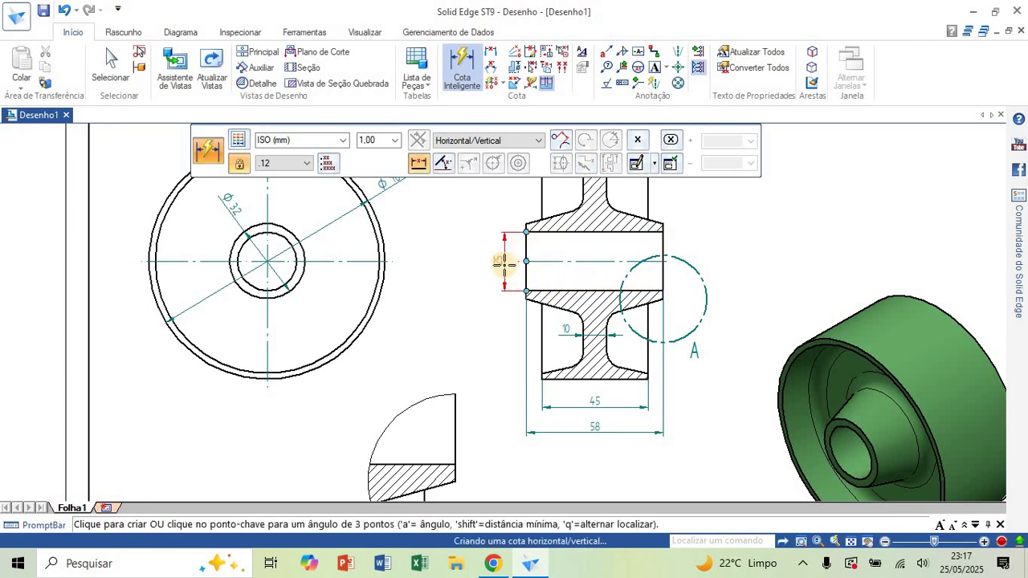
{"action": "left_click", "coordinate": [503, 265]}
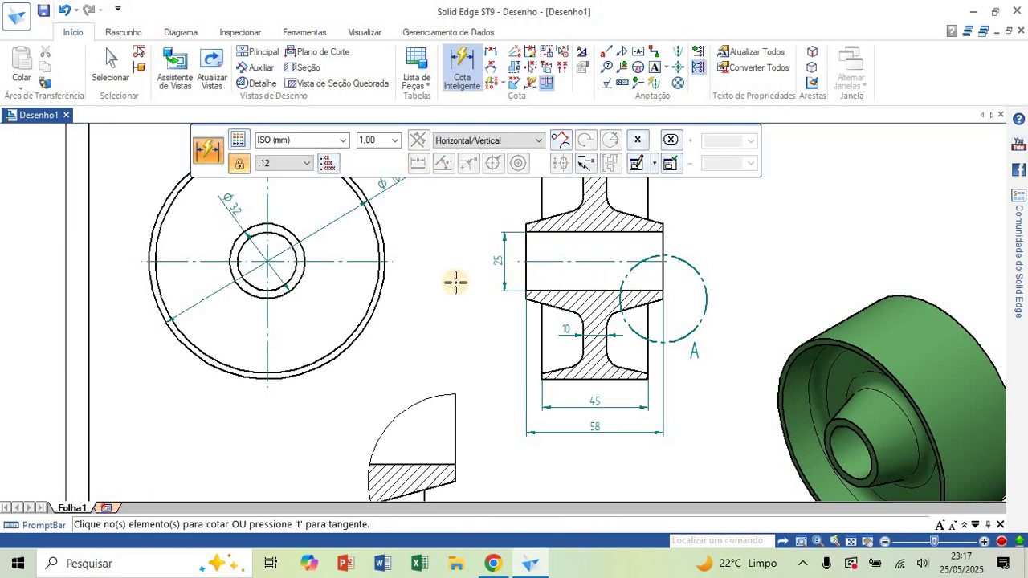
{"action": "left_click", "coordinate": [368, 315]}
{"action": "left_click", "coordinate": [376, 338]}
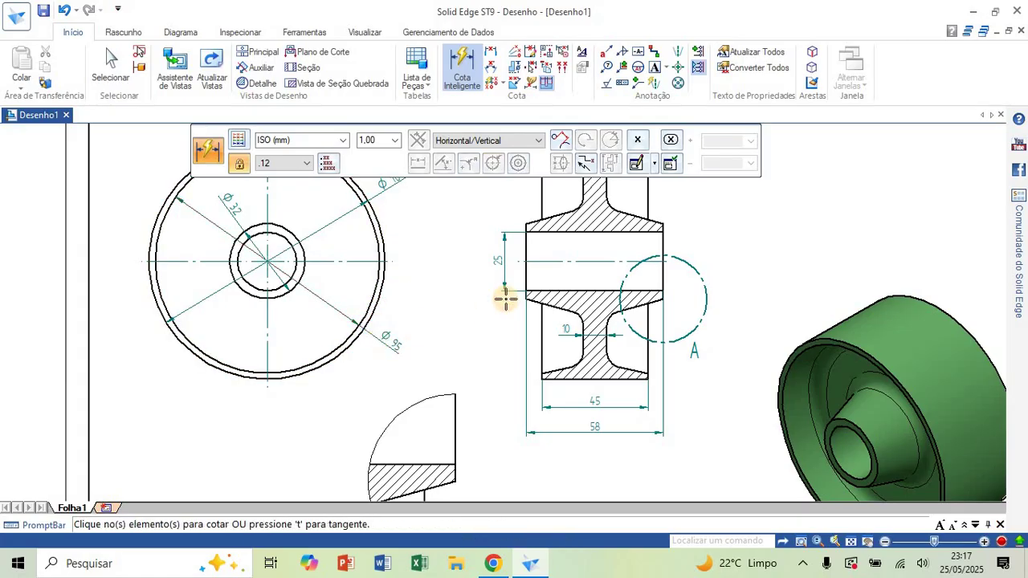
Save the drawing as Roda in the Rolete 2025 folder with document number 1, revision ID 0 and title Rolete
{"action": "scroll", "coordinate": [387, 261], "scroll_direction": "down", "scroll_amount": 3}
{"action": "scroll", "coordinate": [581, 326], "scroll_direction": "down", "scroll_amount": 1}
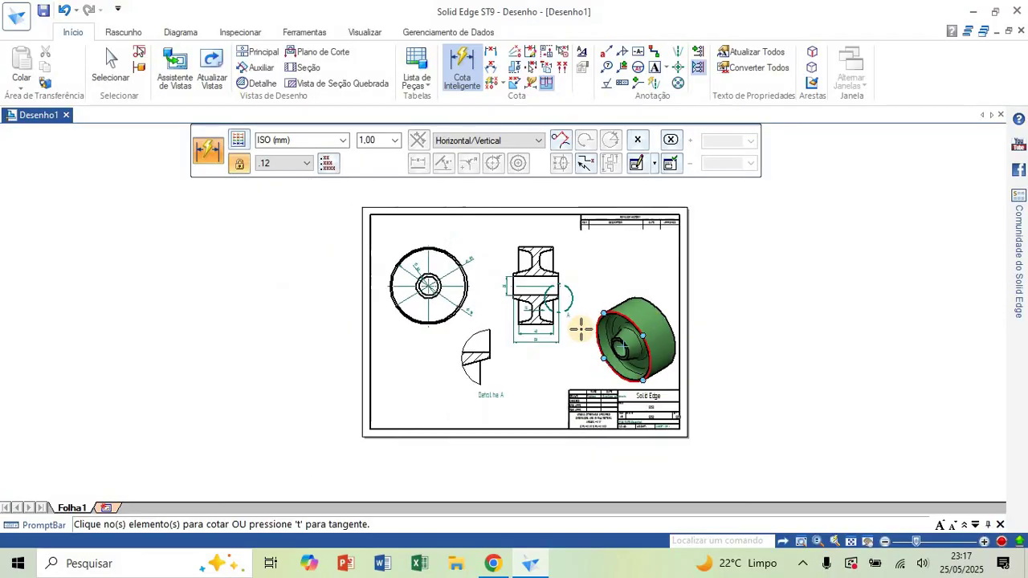
{"action": "scroll", "coordinate": [653, 286], "scroll_direction": "up", "scroll_amount": 1}
{"action": "scroll", "coordinate": [654, 289], "scroll_direction": "up", "scroll_amount": 1}
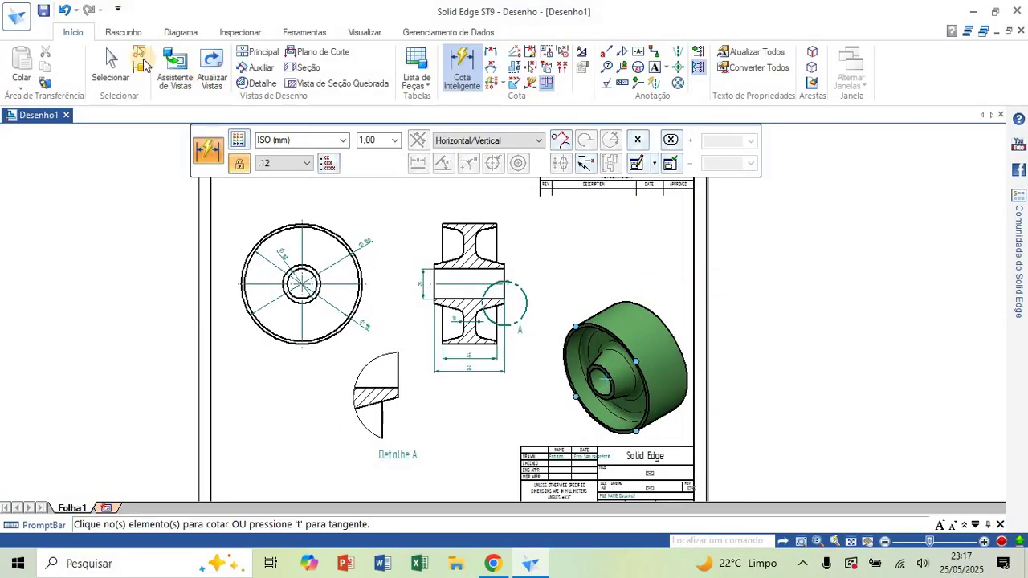
{"action": "left_click", "coordinate": [46, 15]}
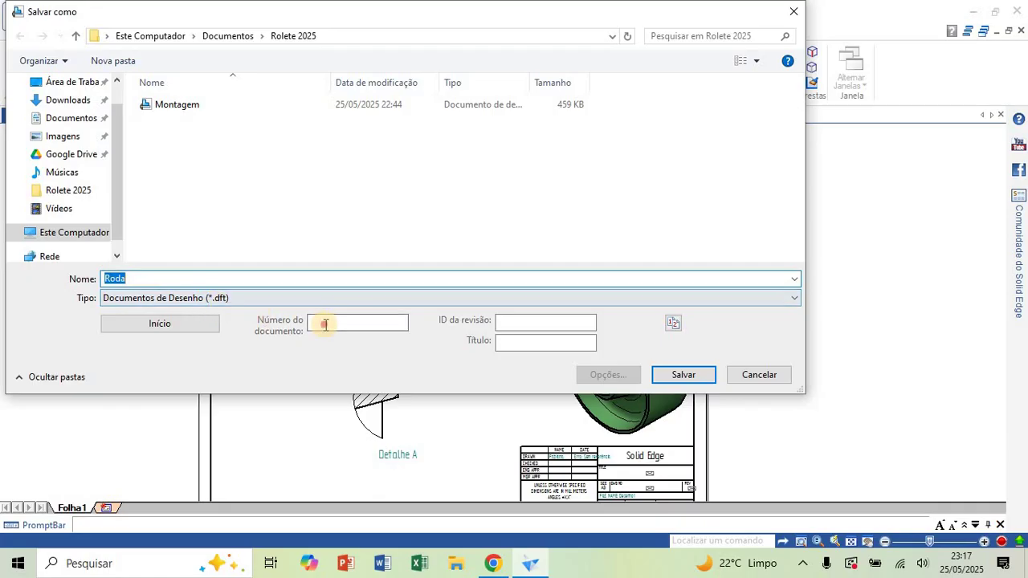
{"action": "left_click", "coordinate": [325, 324]}
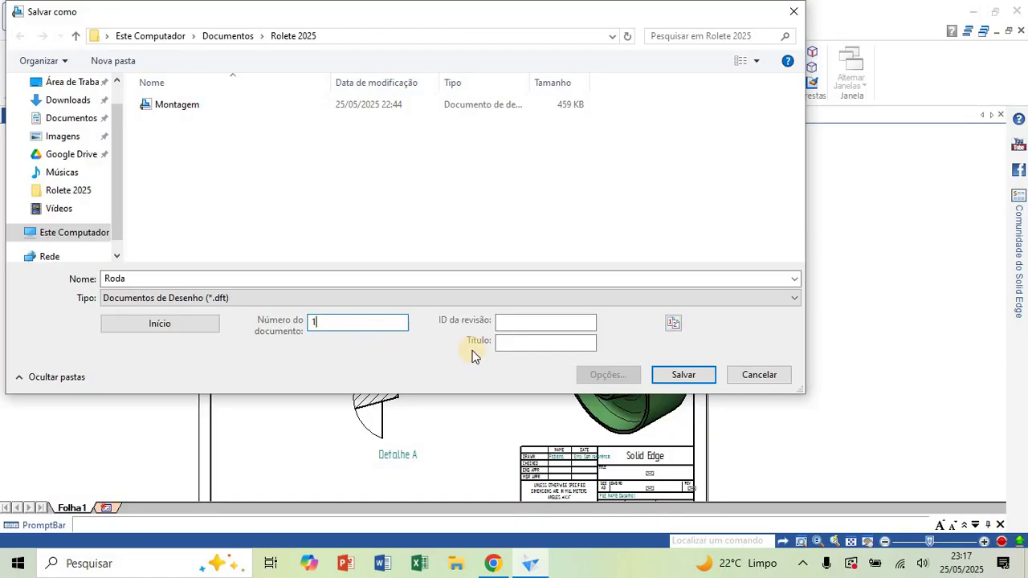
{"action": "left_click", "coordinate": [534, 323]}
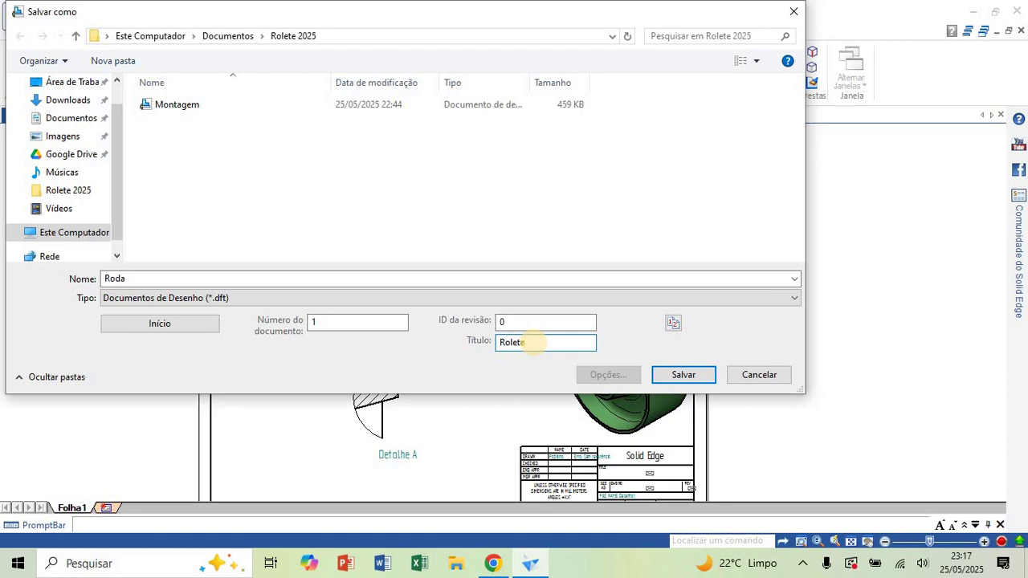
{"action": "left_click", "coordinate": [681, 375]}
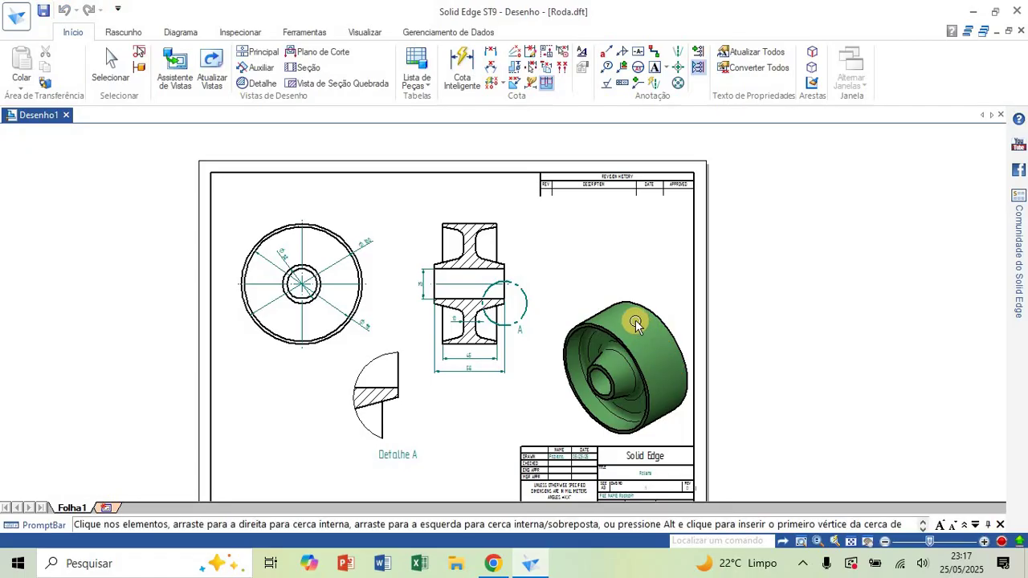
Check the title block and export the drawing as an Adobe Acrobat PDF named Roda
{"action": "scroll", "coordinate": [611, 302], "scroll_direction": "down", "scroll_amount": 2}
{"action": "scroll", "coordinate": [612, 395], "scroll_direction": "up", "scroll_amount": 5}
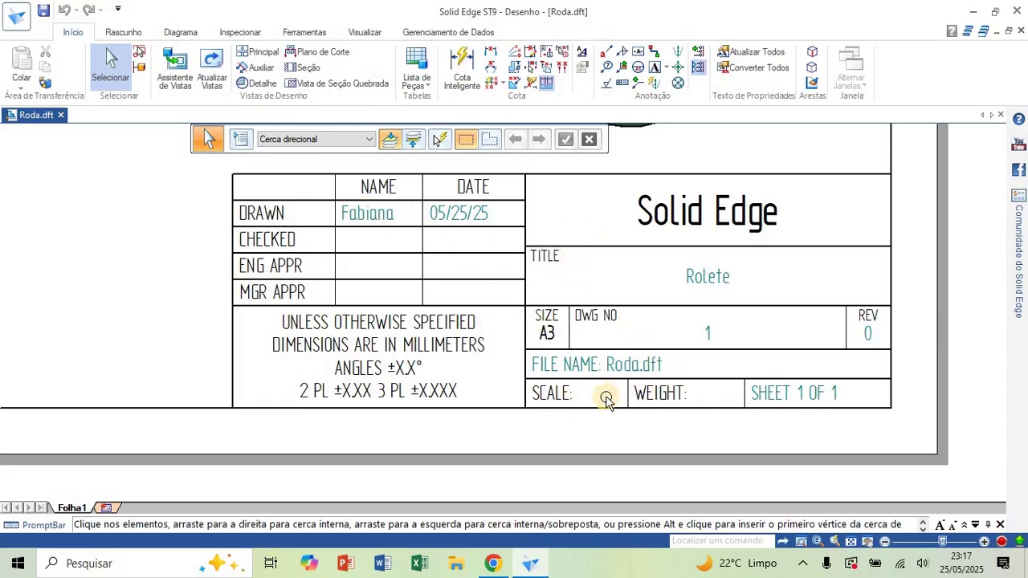
{"action": "scroll", "coordinate": [592, 417], "scroll_direction": "down", "scroll_amount": 6}
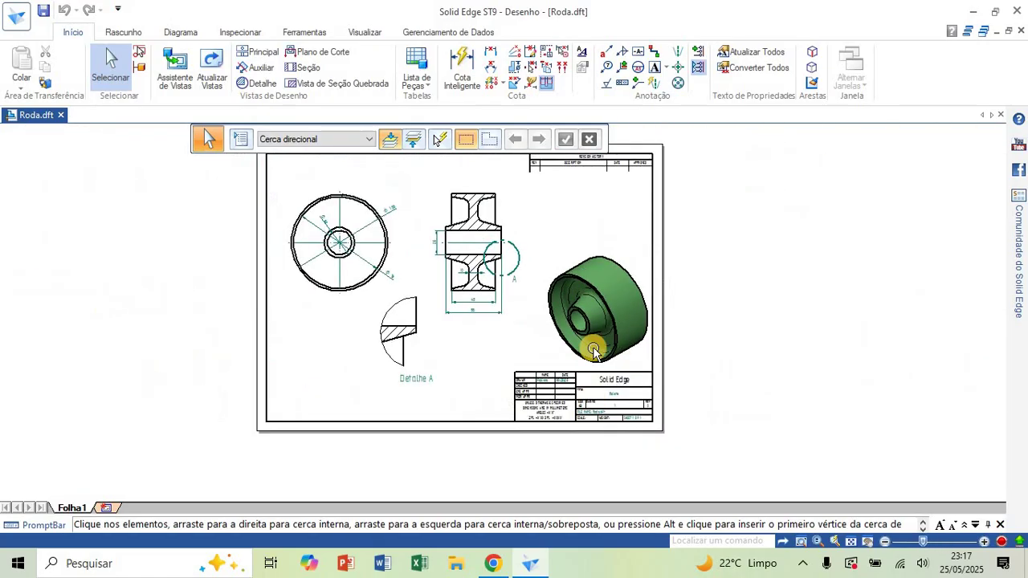
{"action": "scroll", "coordinate": [405, 225], "scroll_direction": "up", "scroll_amount": 2}
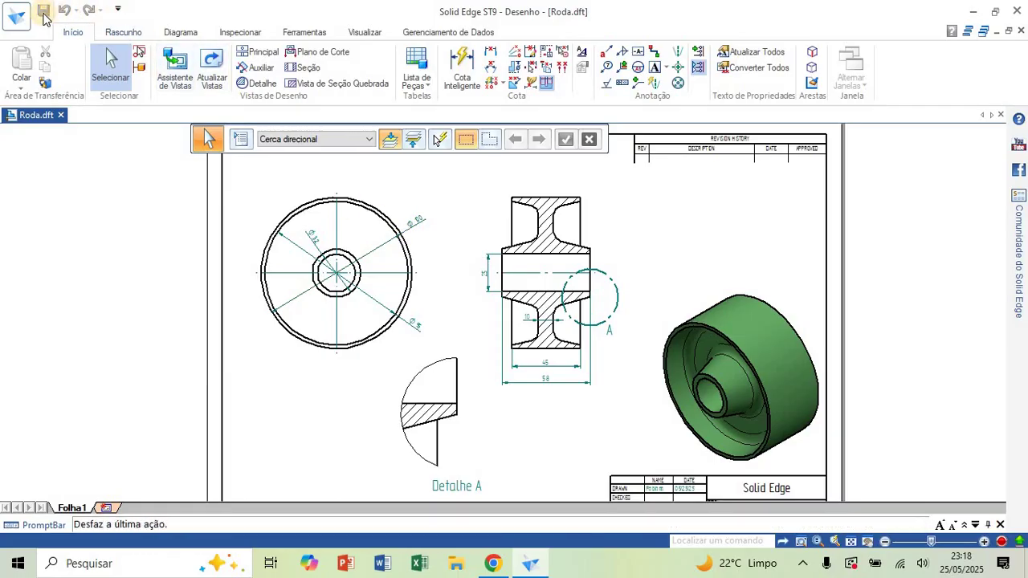
{"action": "left_click", "coordinate": [20, 24]}
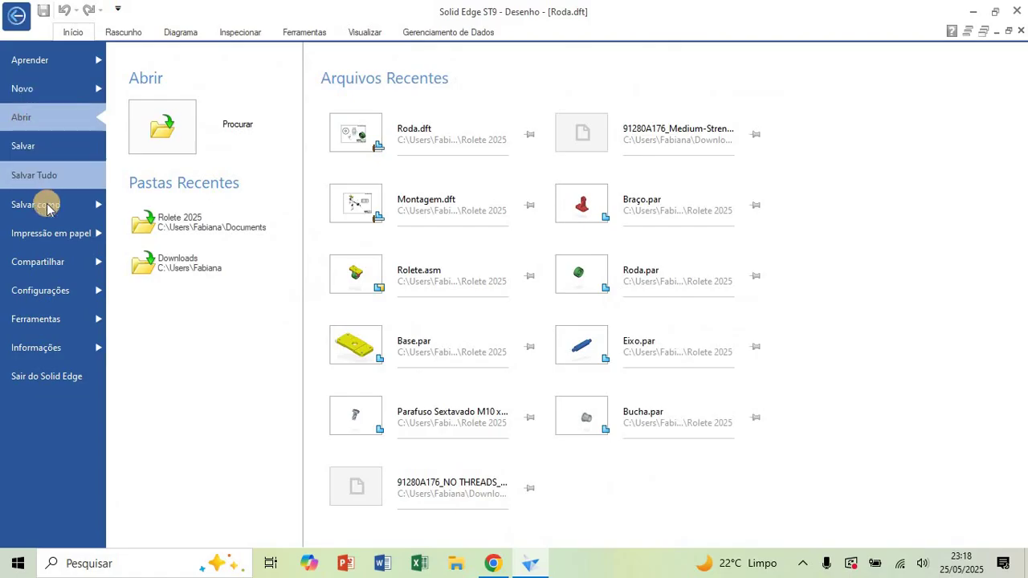
{"action": "left_click", "coordinate": [48, 206]}
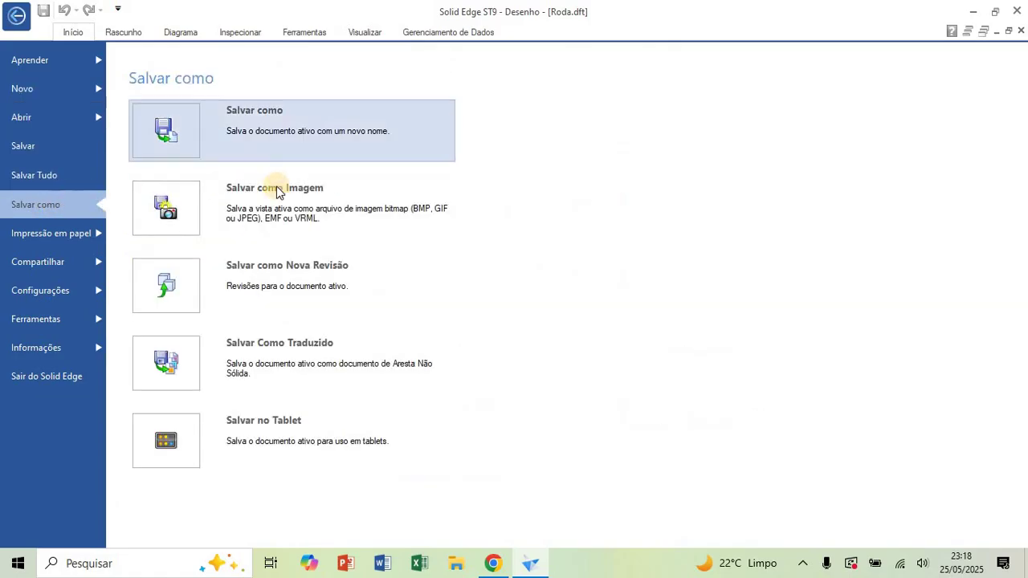
{"action": "left_click", "coordinate": [348, 153]}
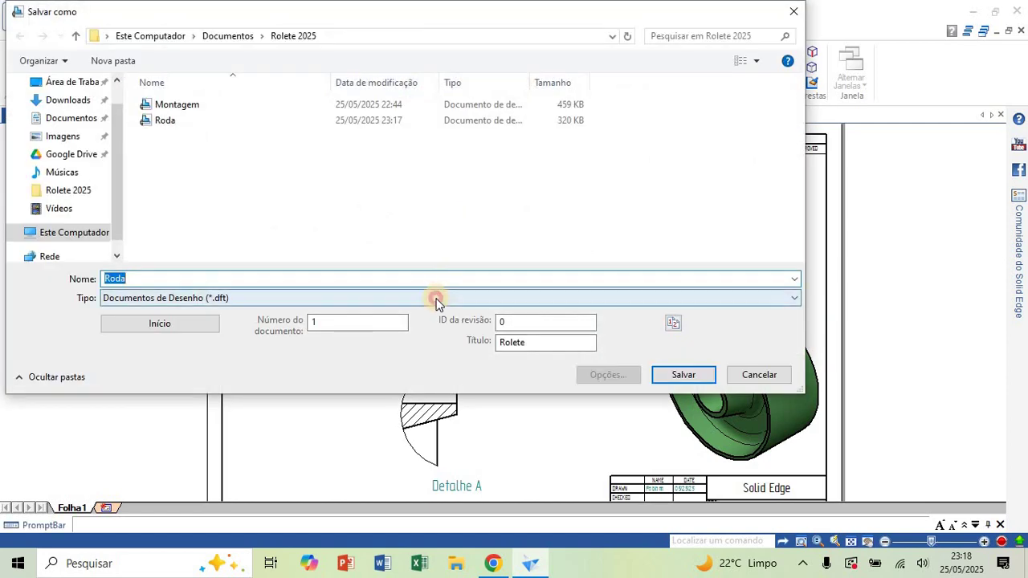
{"action": "left_click", "coordinate": [437, 298]}
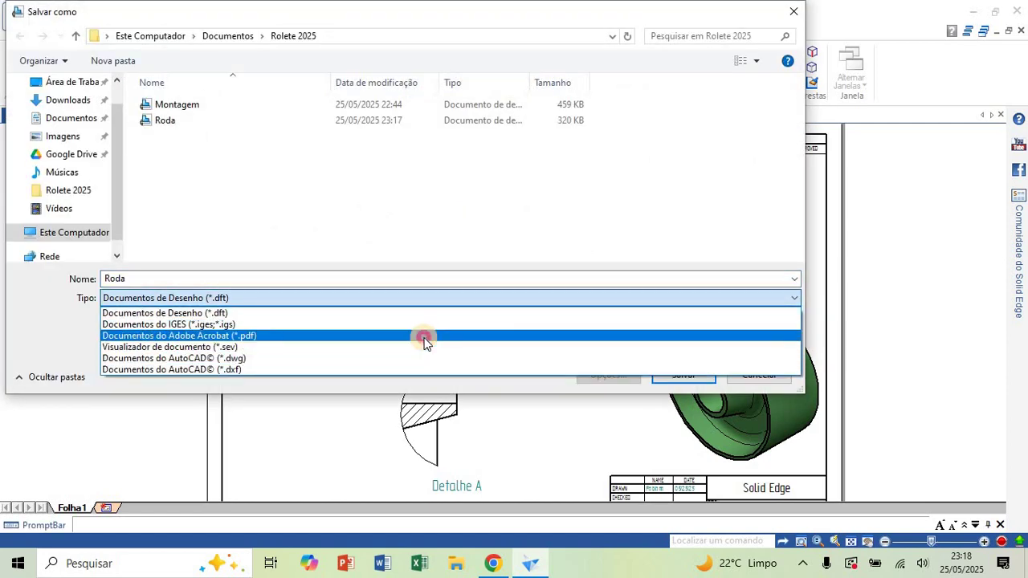
{"action": "left_click", "coordinate": [424, 335]}
{"action": "left_click", "coordinate": [681, 380]}
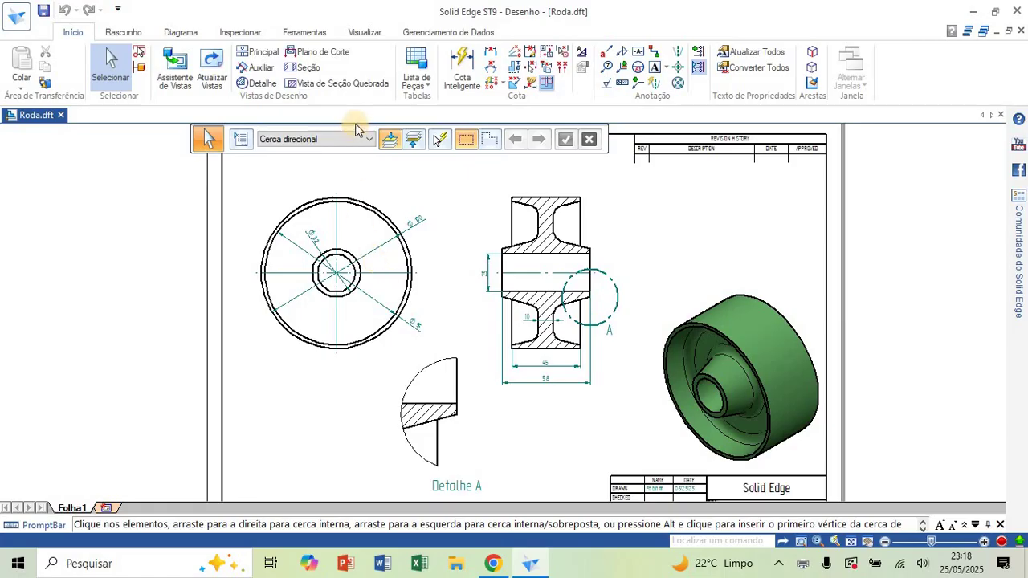
Sketch a broken-out section rectangle about 57 by 65 mm on the circular view, from the wheel's center up and left past the rim
{"action": "left_click", "coordinate": [353, 85]}
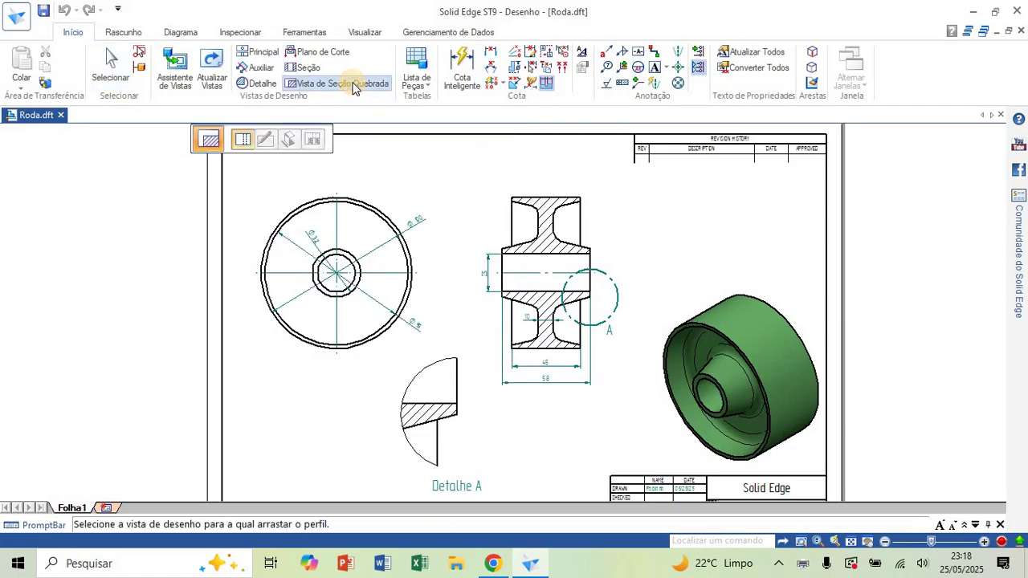
{"action": "left_click", "coordinate": [306, 197]}
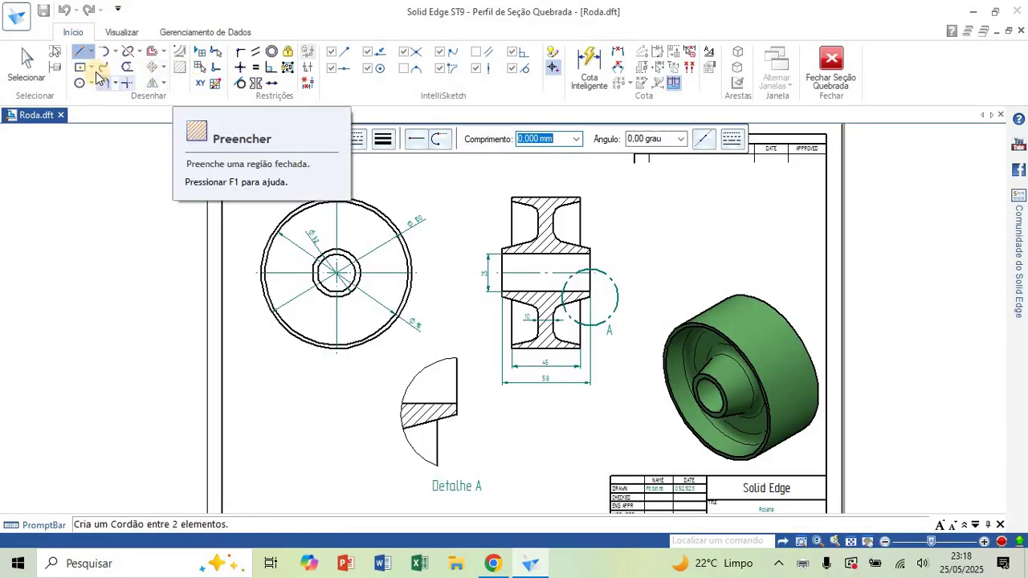
{"action": "left_click", "coordinate": [79, 68]}
{"action": "left_click", "coordinate": [91, 68]}
{"action": "left_click", "coordinate": [102, 103]}
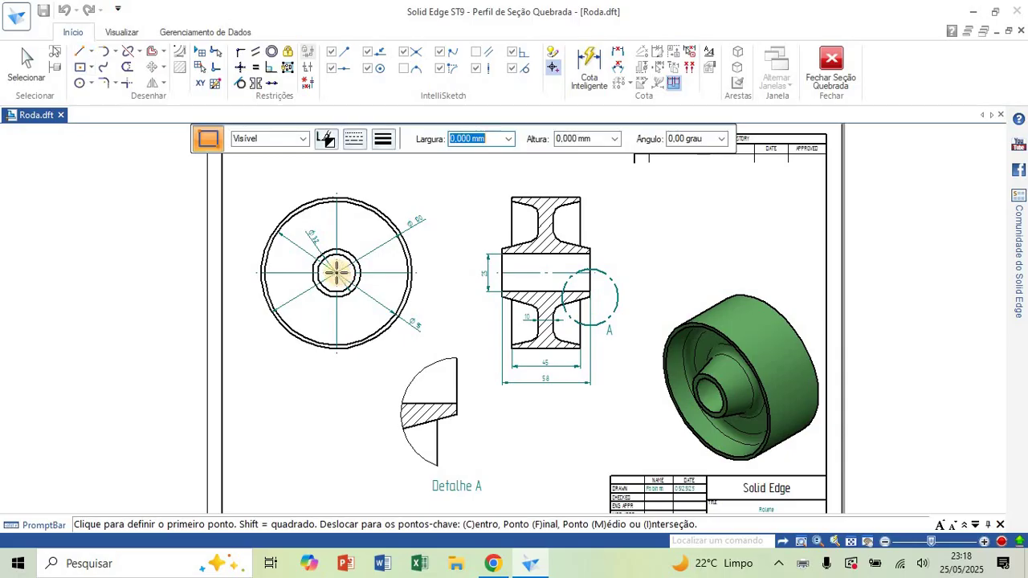
{"action": "scroll", "coordinate": [333, 273], "scroll_direction": "up", "scroll_amount": 5}
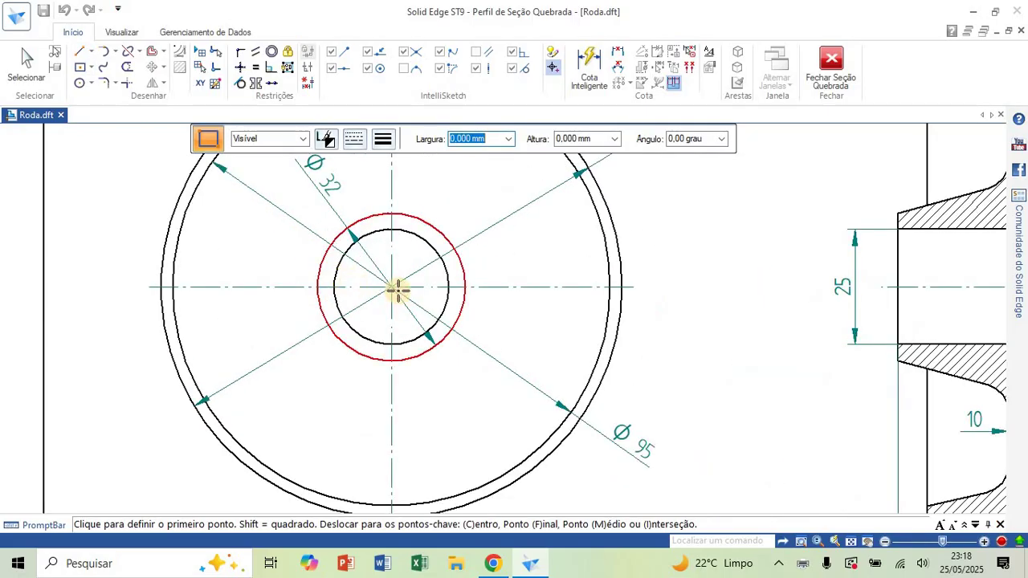
{"action": "left_click", "coordinate": [393, 286]}
{"action": "scroll", "coordinate": [394, 287], "scroll_direction": "down", "scroll_amount": 5}
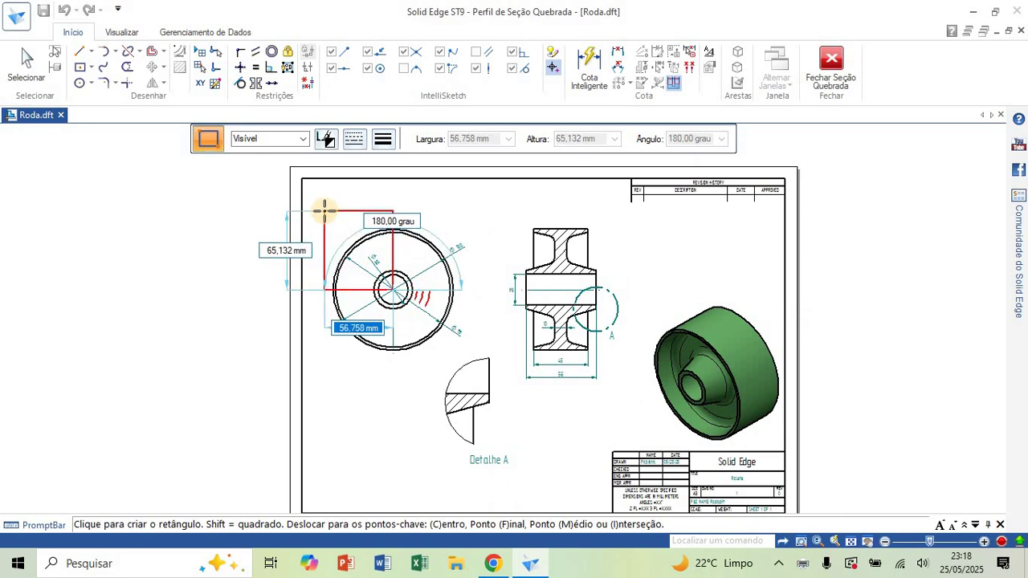
{"action": "left_click", "coordinate": [323, 210]}
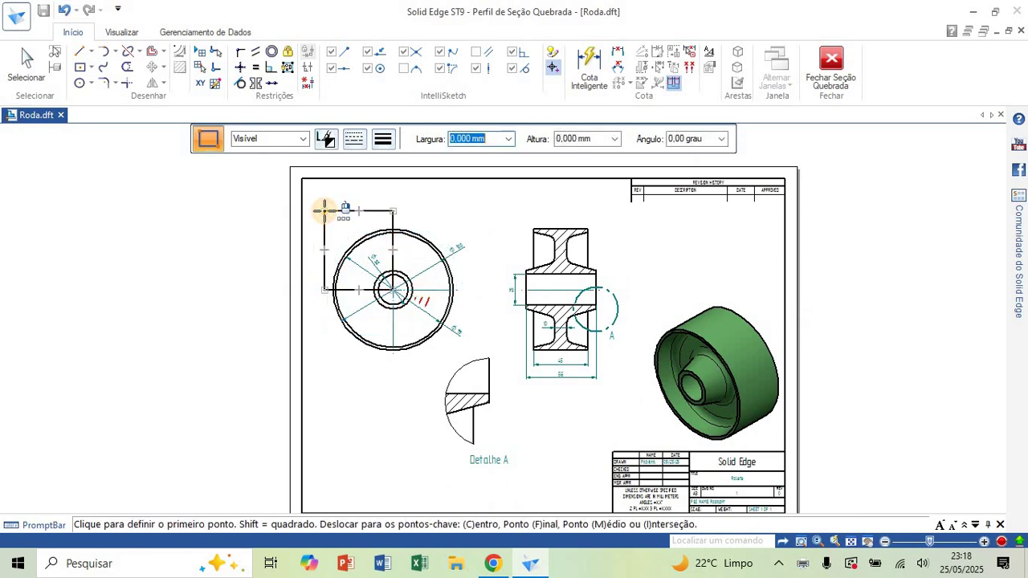
{"action": "left_click", "coordinate": [831, 68]}
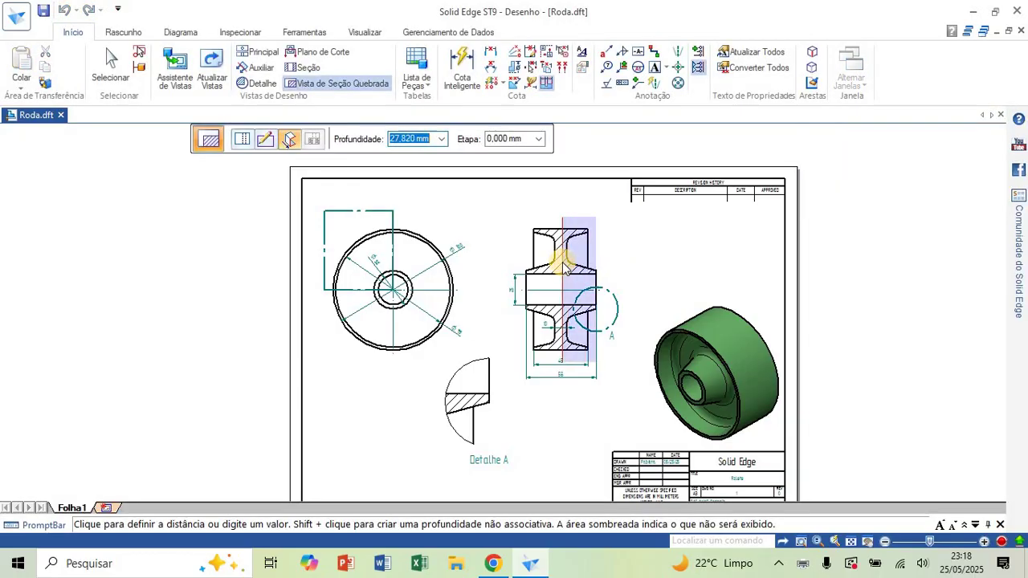
Set the broken-out section's depth past the hub's far end in the side view and apply the cut to the isometric view
{"action": "left_click", "coordinate": [502, 262]}
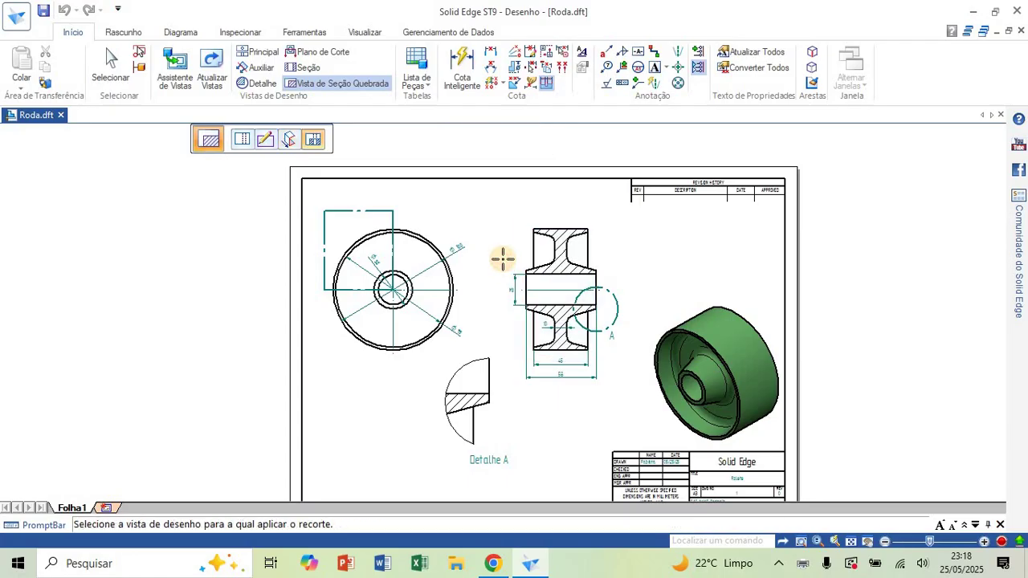
{"action": "left_click", "coordinate": [677, 331]}
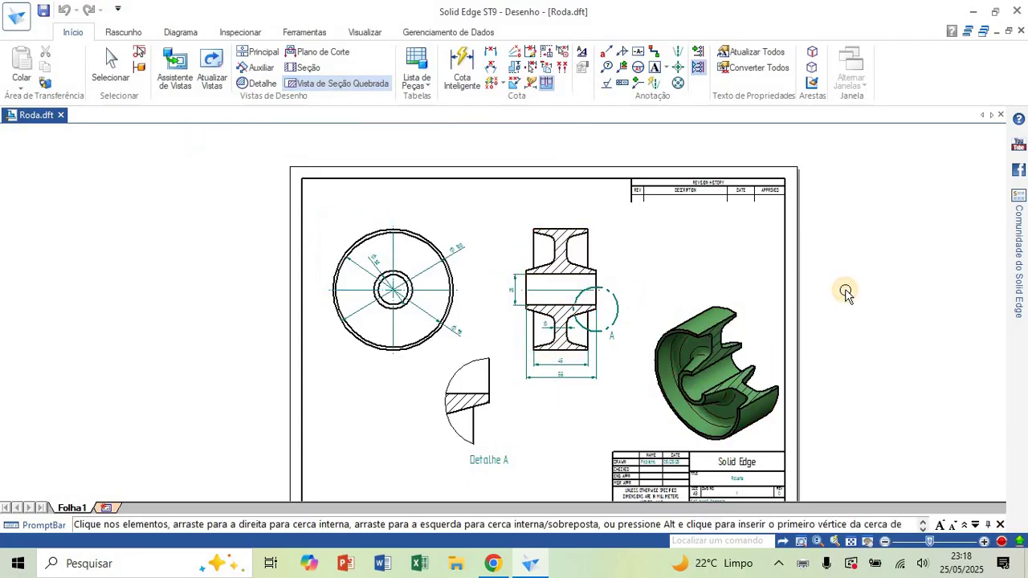
{"action": "scroll", "coordinate": [803, 377], "scroll_direction": "up", "scroll_amount": 5}
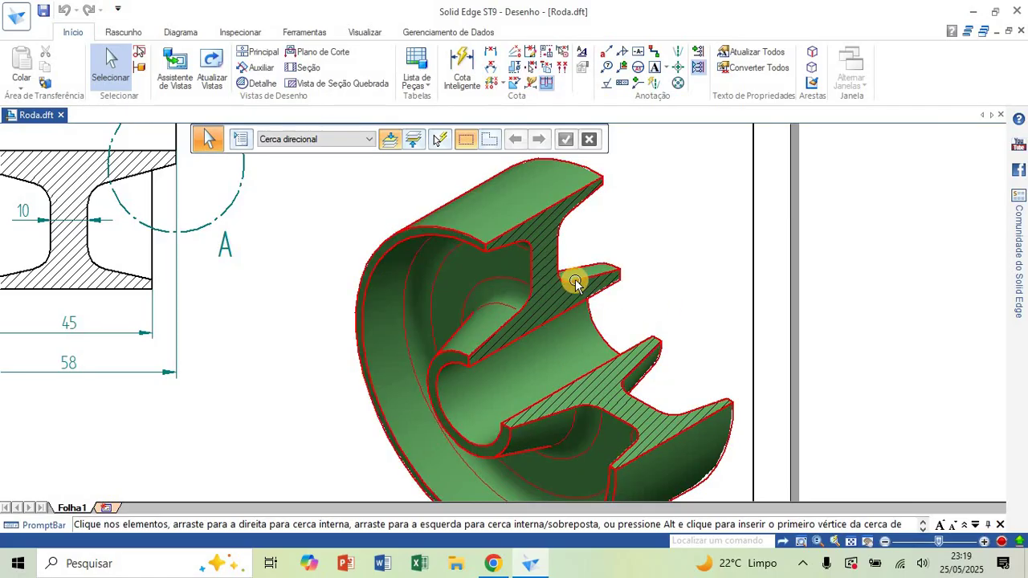
{"action": "scroll", "coordinate": [678, 294], "scroll_direction": "down", "scroll_amount": 5}
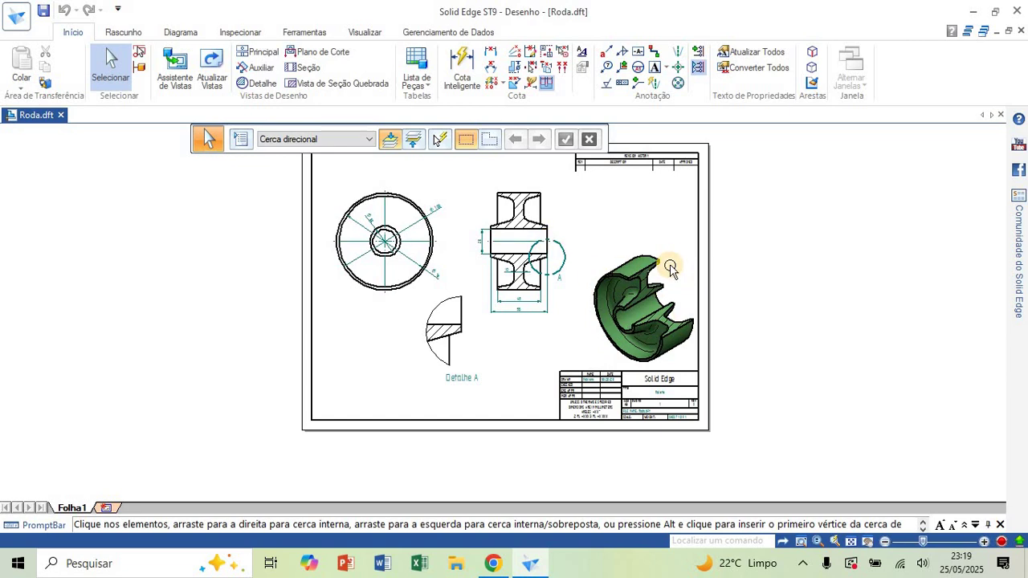
Save the drawing and export the sheet with the sectioned isometric view as an Adobe Acrobat PDF named Roda
{"action": "left_click", "coordinate": [46, 15]}
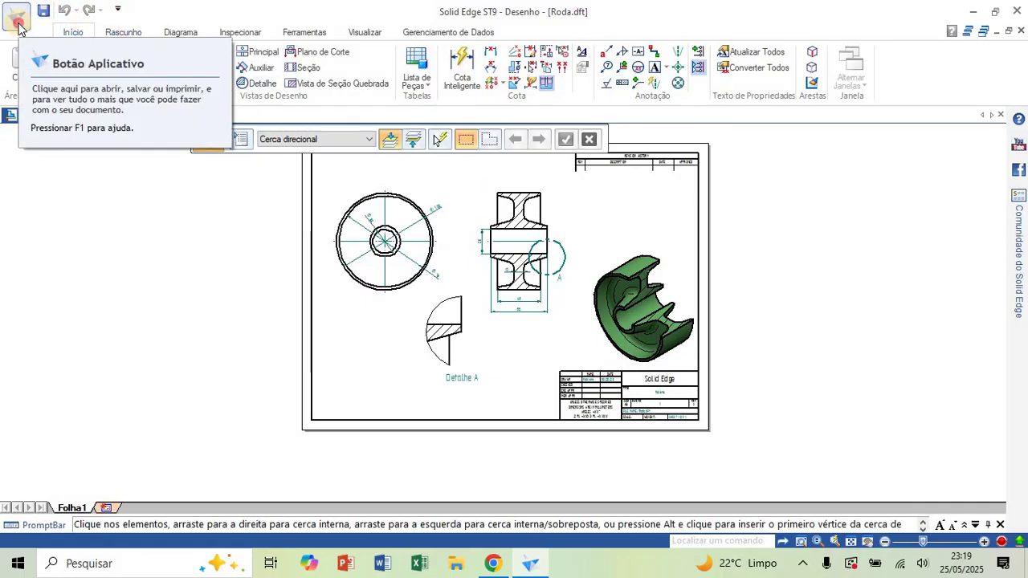
{"action": "left_click", "coordinate": [17, 24]}
{"action": "left_click", "coordinate": [20, 203]}
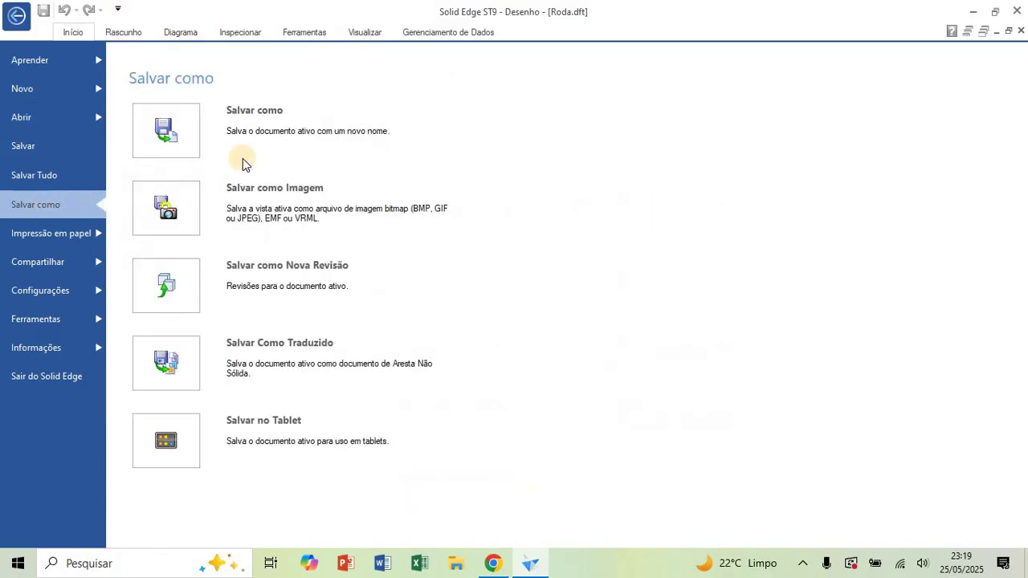
{"action": "left_click", "coordinate": [363, 164]}
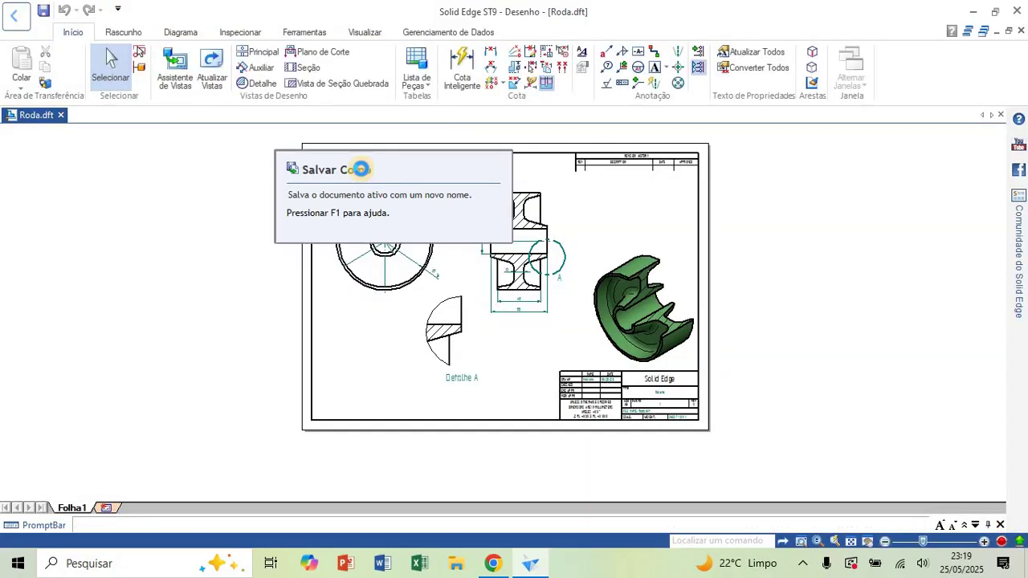
{"action": "left_click", "coordinate": [418, 299]}
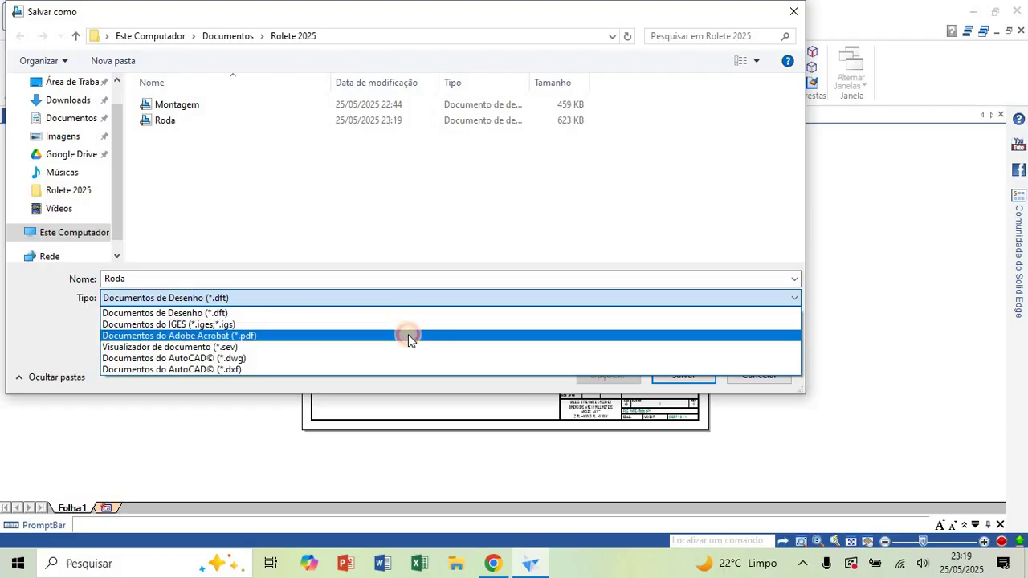
{"action": "left_click", "coordinate": [408, 336]}
{"action": "left_click", "coordinate": [683, 375]}
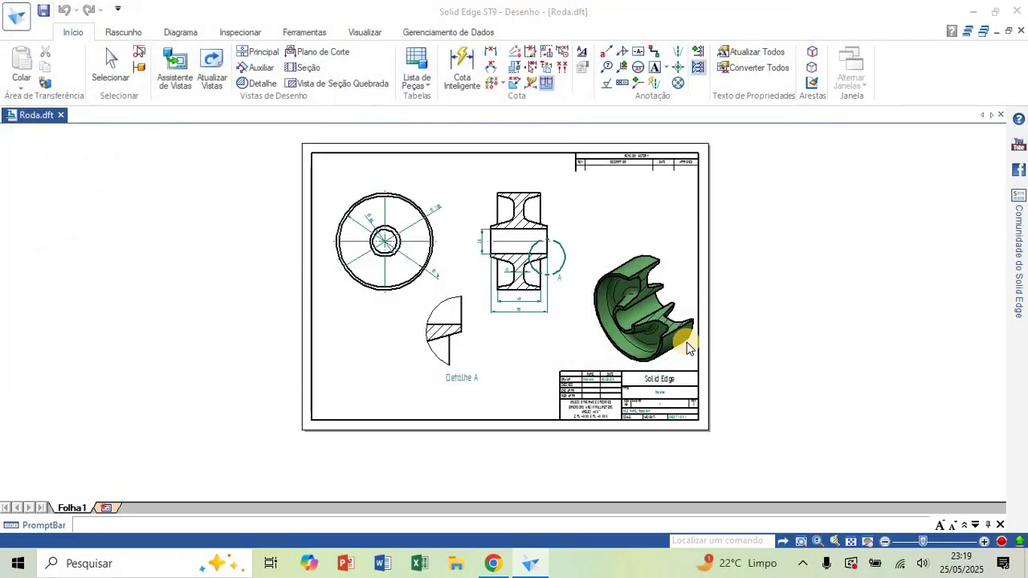
Open the exported Roda PDF from the Rolete 2025 documents folder in a maximized browser window and review the views, dimensions and title block
{"action": "left_click", "coordinate": [511, 307]}
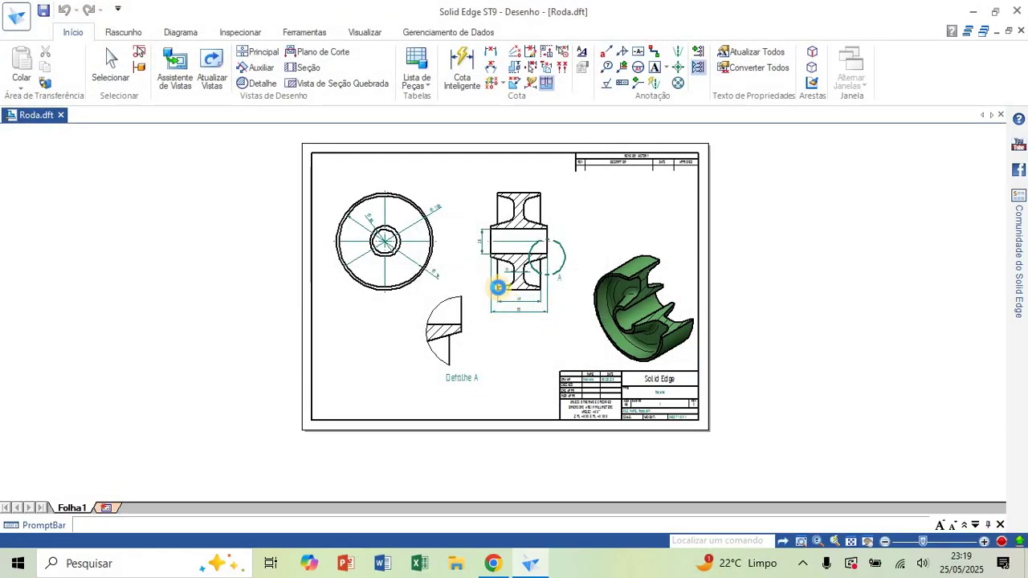
{"action": "left_click", "coordinate": [457, 572]}
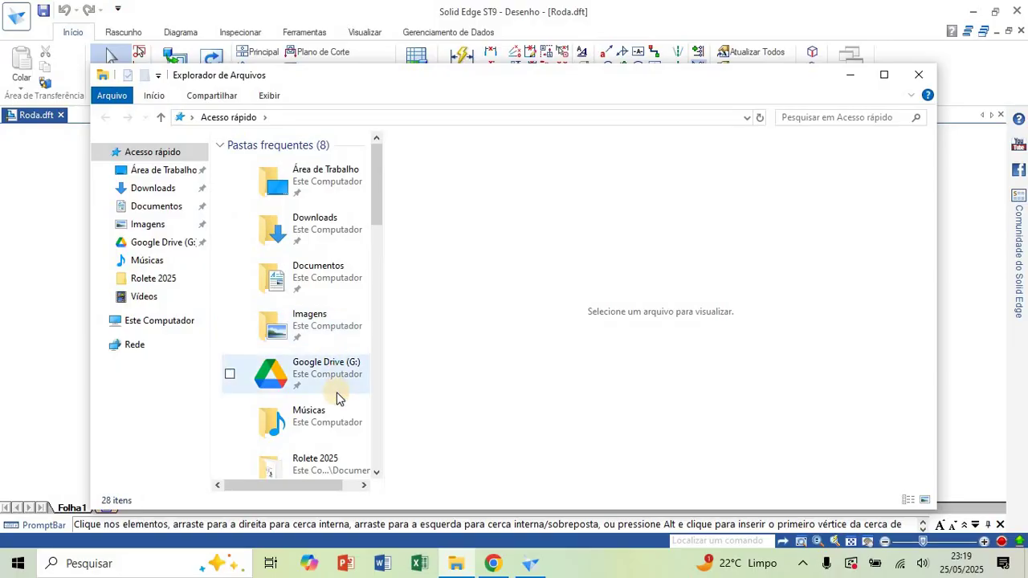
{"action": "double_click", "coordinate": [329, 460]}
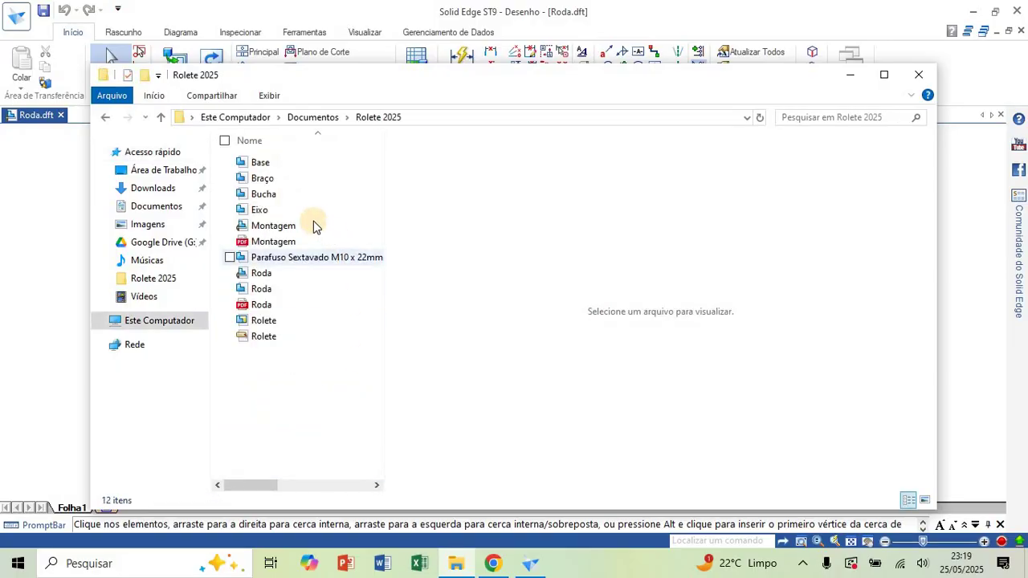
{"action": "left_click", "coordinate": [285, 308]}
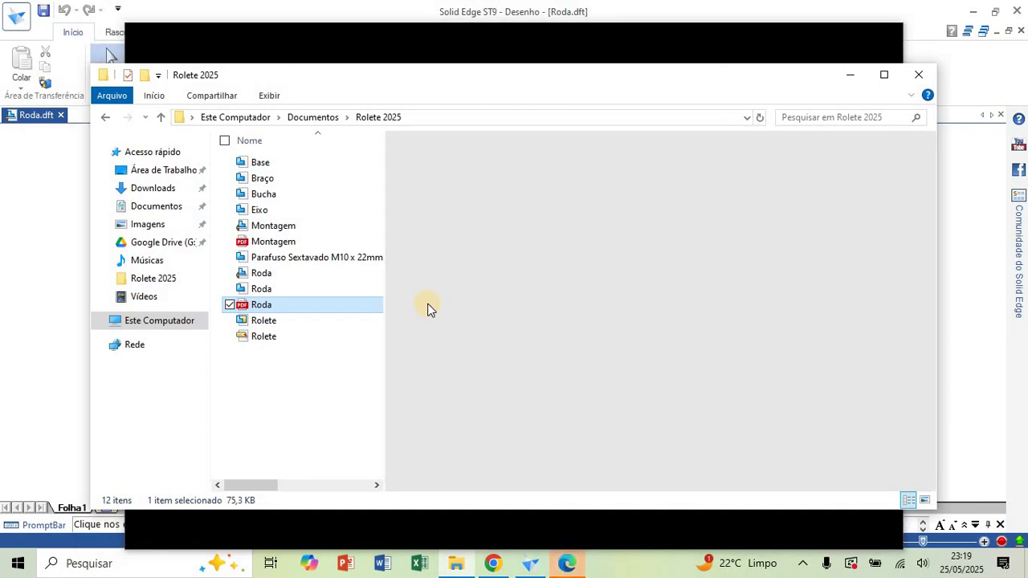
{"action": "left_click", "coordinate": [506, 38]}
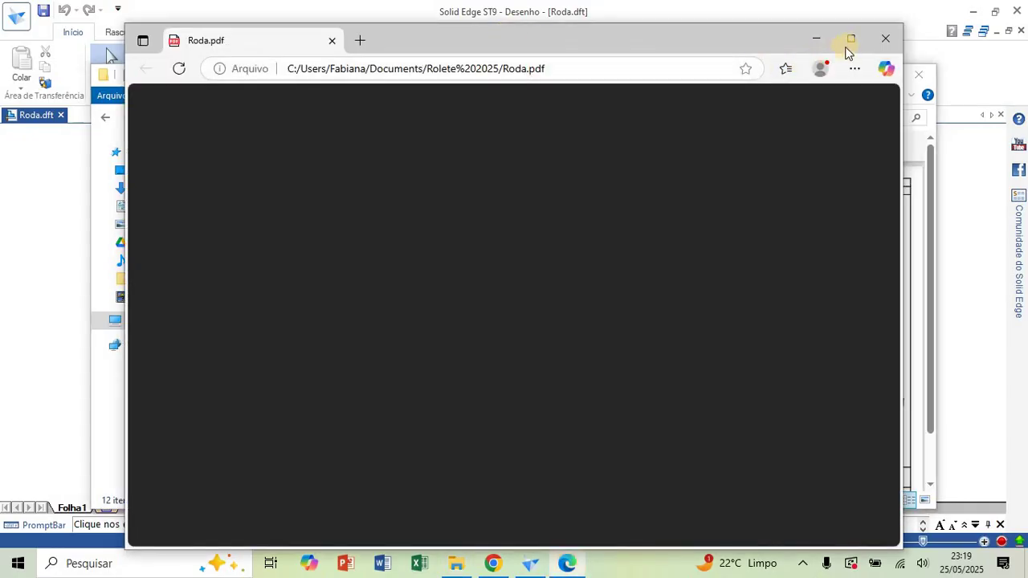
{"action": "left_click", "coordinate": [850, 38]}
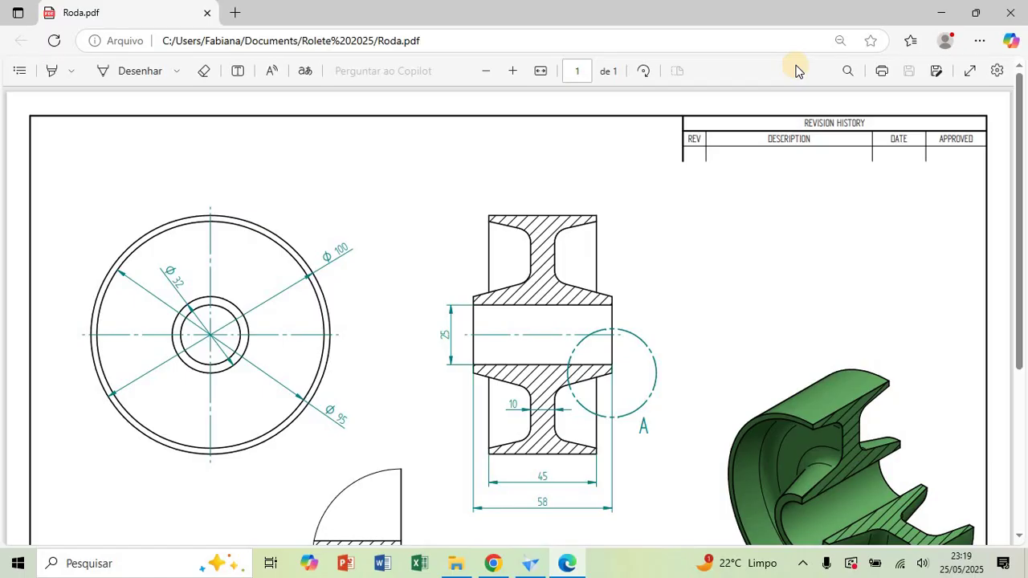
{"action": "scroll", "coordinate": [797, 71], "scroll_direction": "down", "scroll_amount": 5}
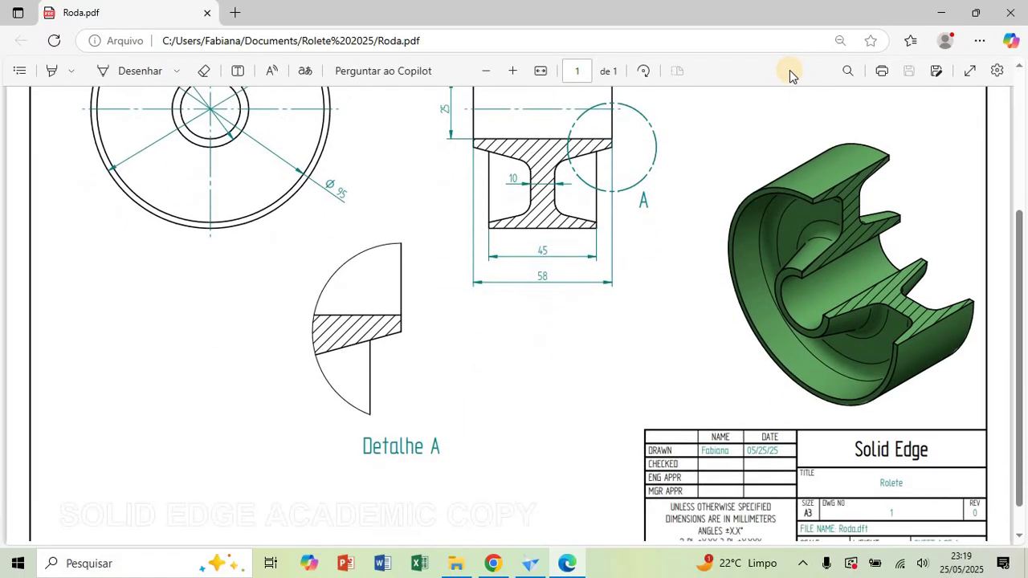
{"action": "scroll", "coordinate": [740, 164], "scroll_direction": "up", "scroll_amount": 3}
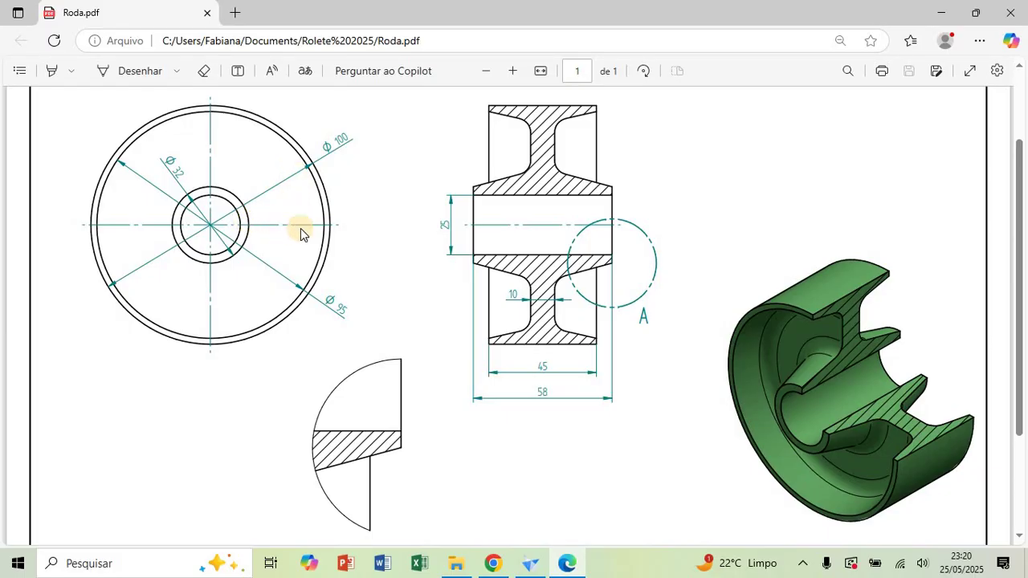
{"action": "scroll", "coordinate": [475, 235], "scroll_direction": "down", "scroll_amount": 2}
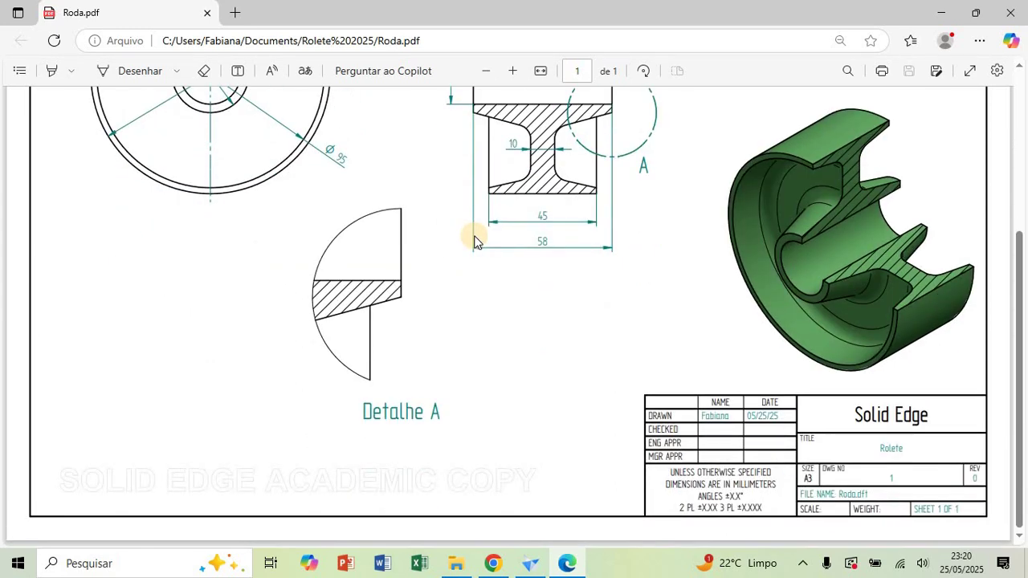
{"action": "scroll", "coordinate": [473, 241], "scroll_direction": "up", "scroll_amount": 3}
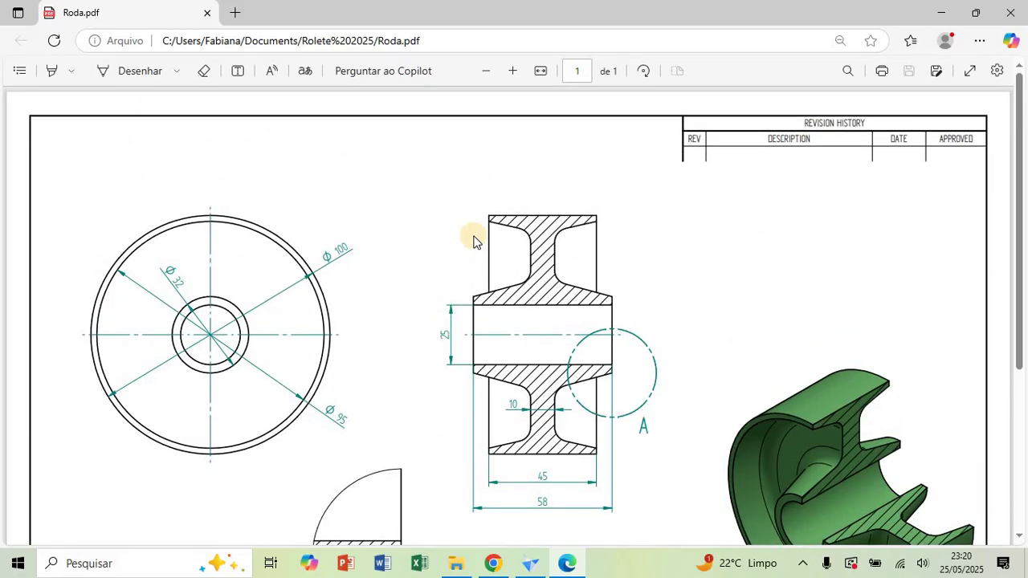
{"action": "left_click", "coordinate": [802, 563]}
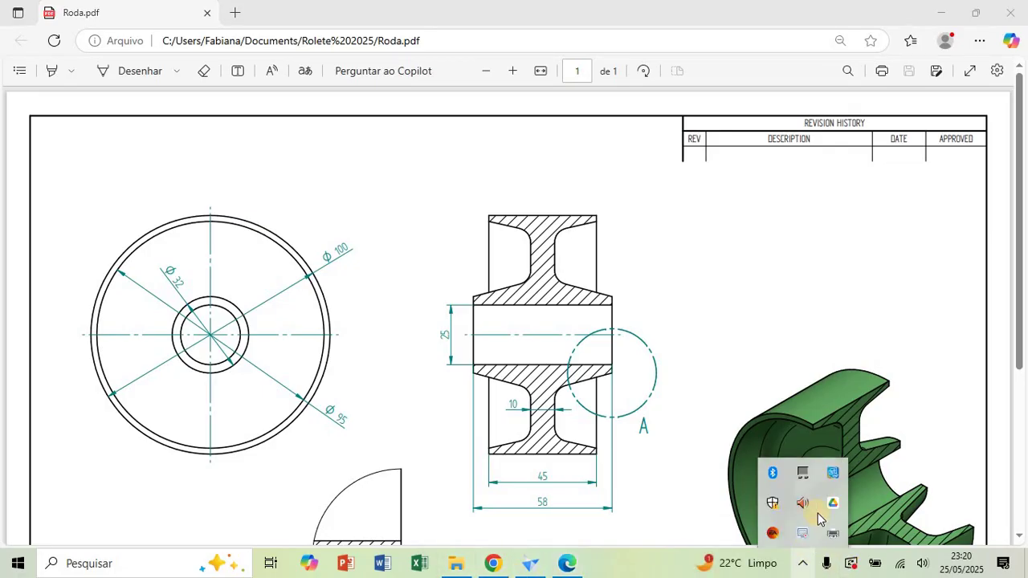